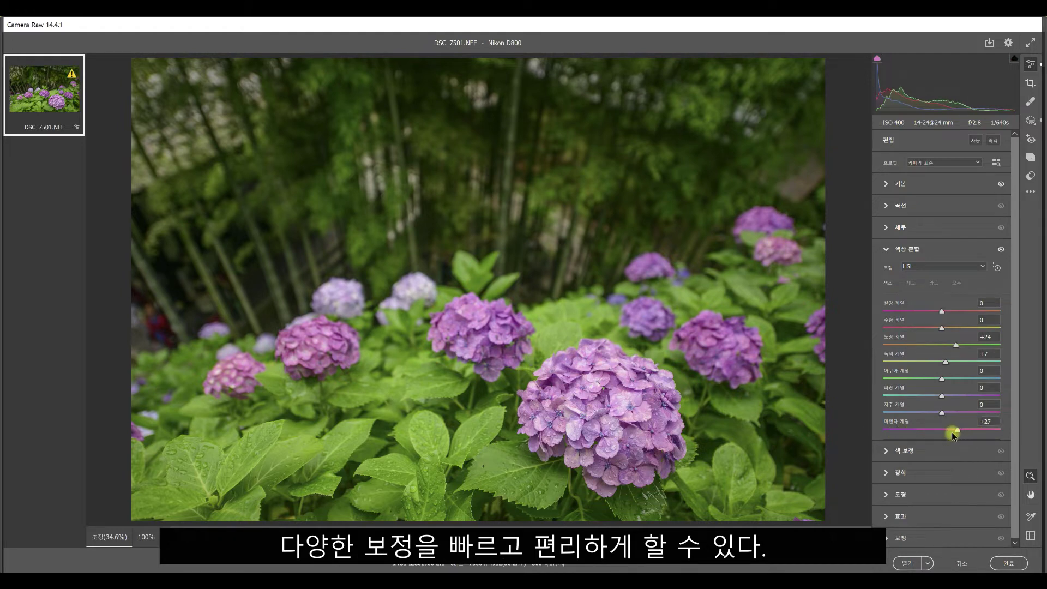
pyautogui.moveTo(937, 364); pyautogui.dragTo(962, 368)
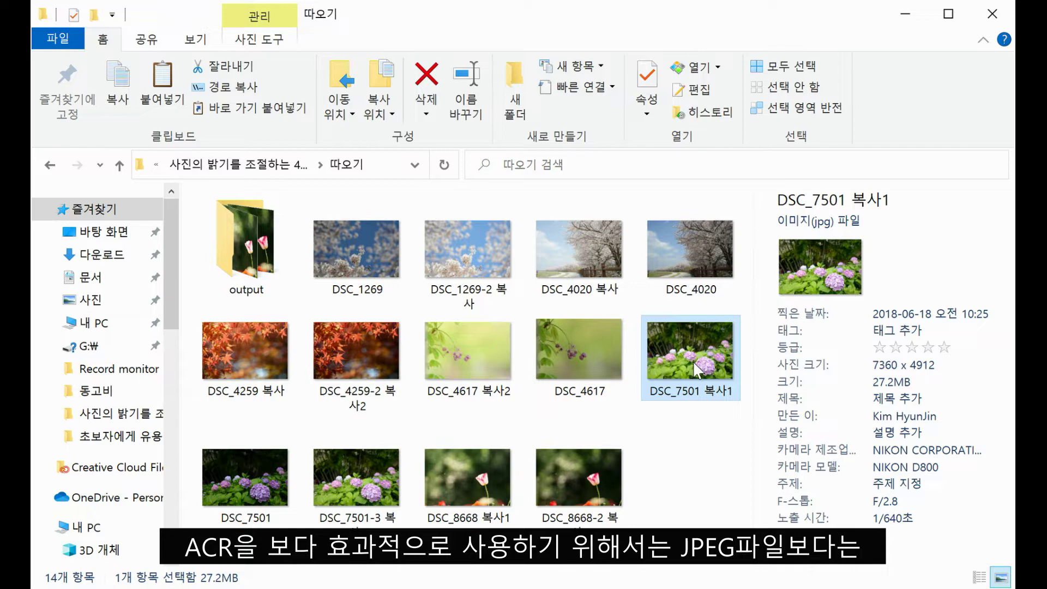
pyautogui.click(248, 489)
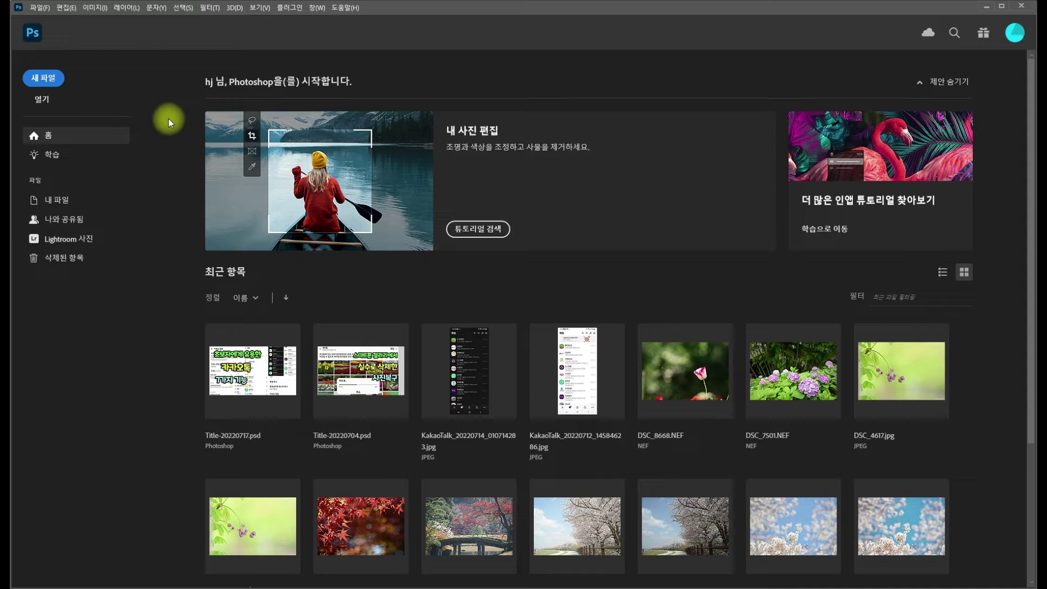
# Open the photo "001 사진을 밝게" from the brightness tutorial folder.
pyautogui.click(40, 8)
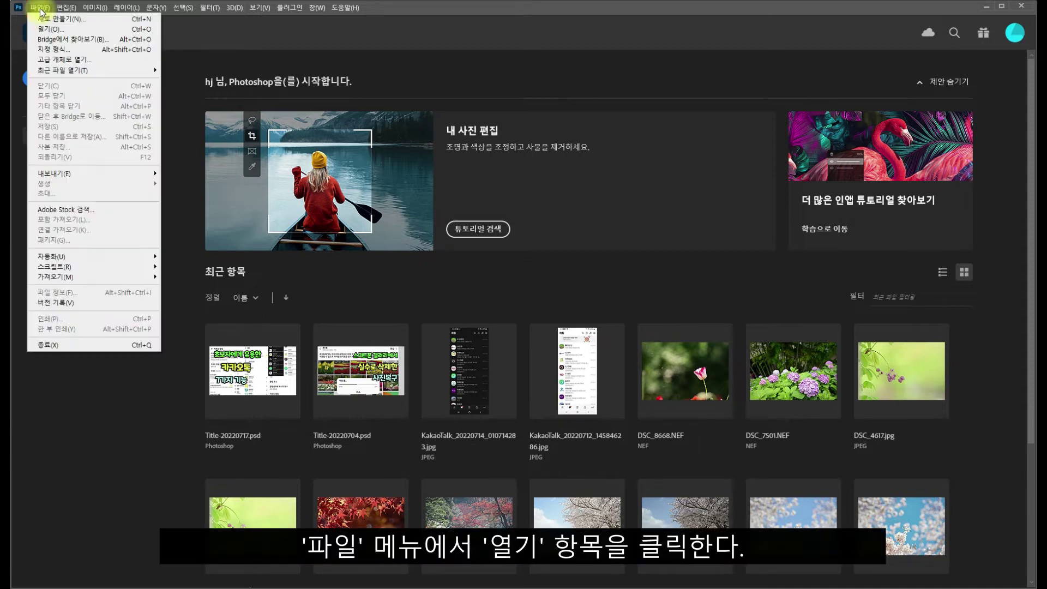
pyautogui.click(104, 29)
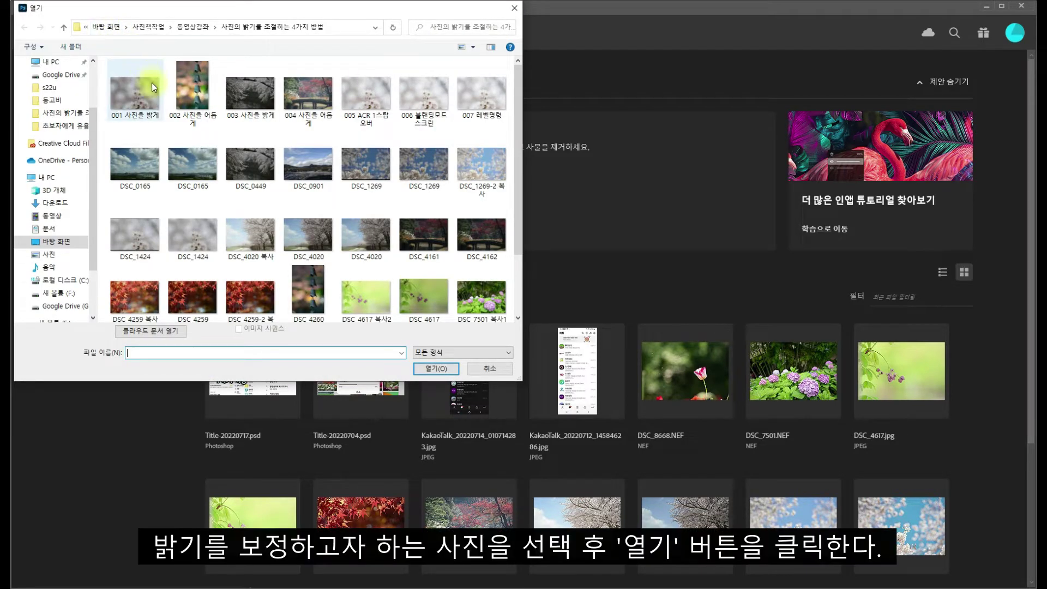
pyautogui.click(153, 99)
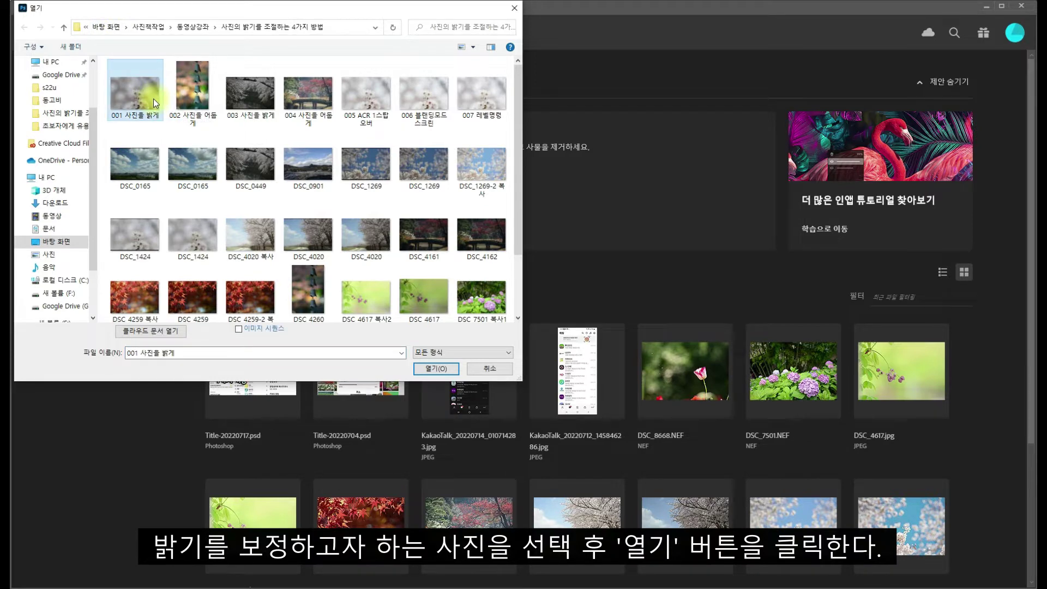
pyautogui.click(452, 371)
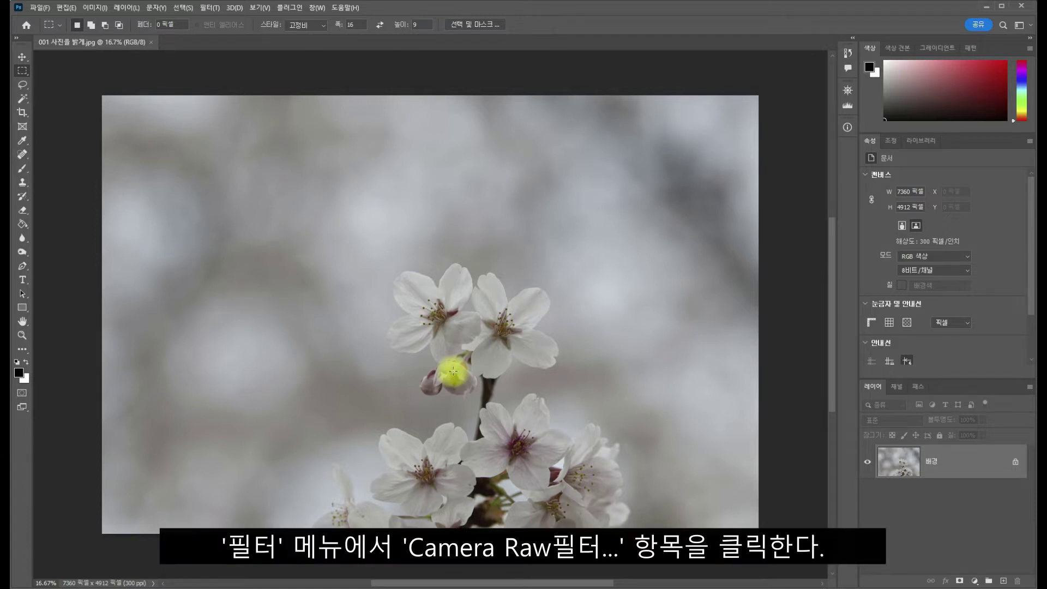
pyautogui.click(222, 12)
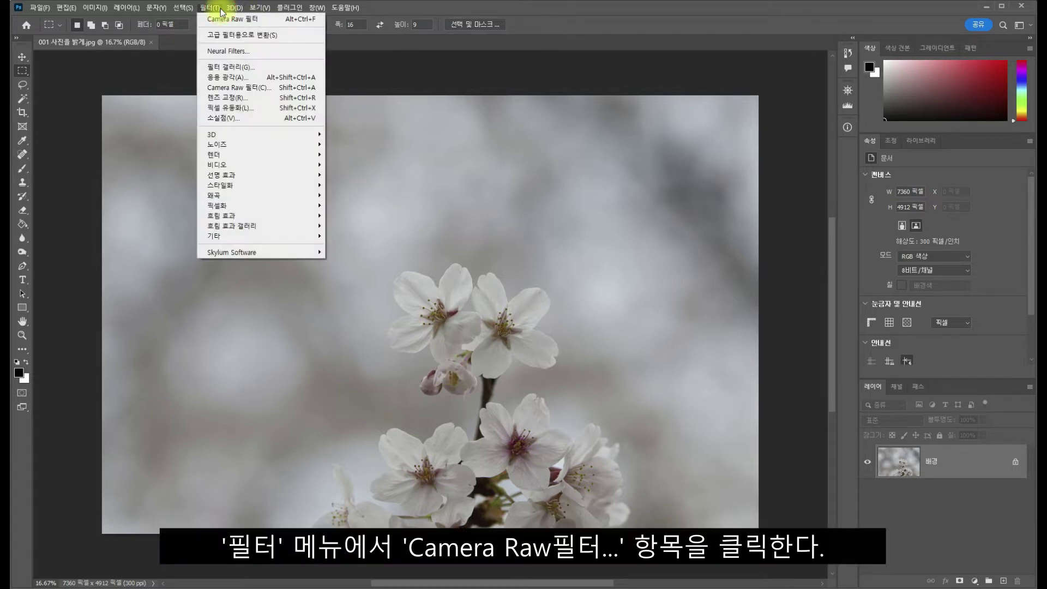
pyautogui.click(269, 87)
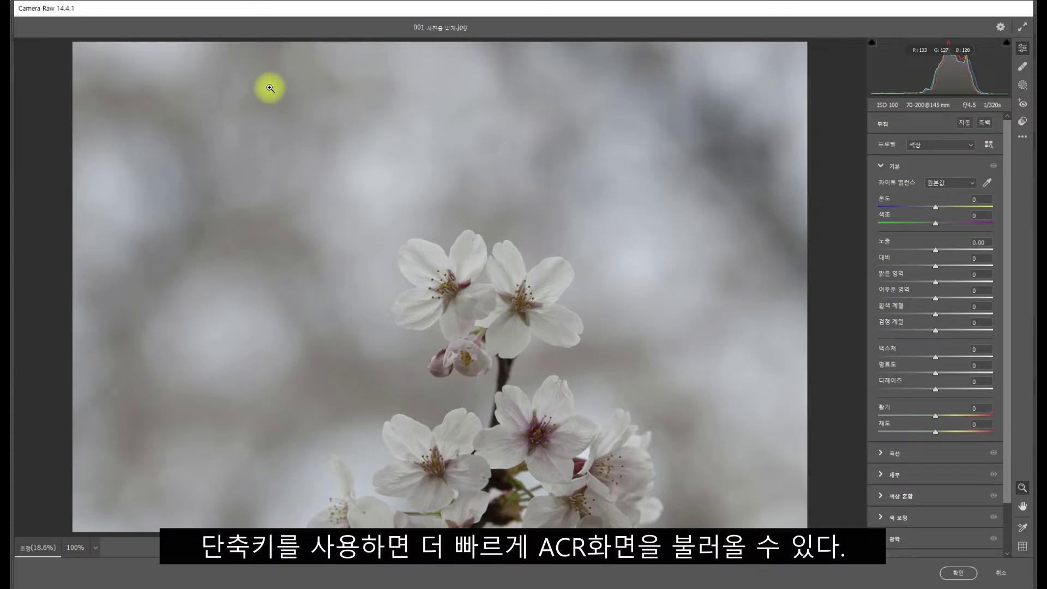
pyautogui.click(1002, 573)
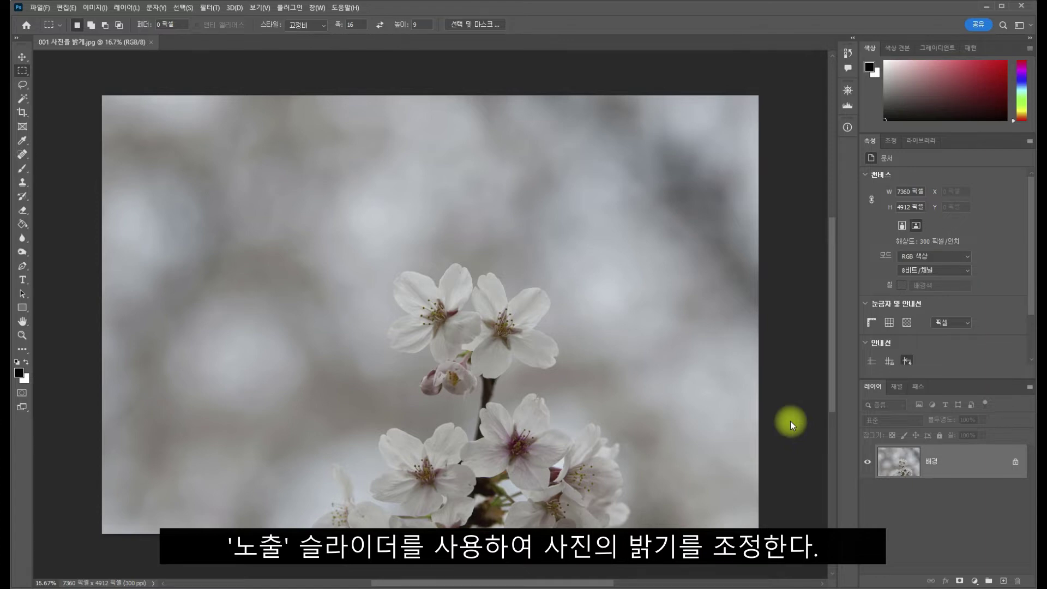
# Brighten the photo with the Camera Raw filter, setting the exposure (노출) to +1.00.
pyautogui.hotkey('ctrl', 'shift', 'a')
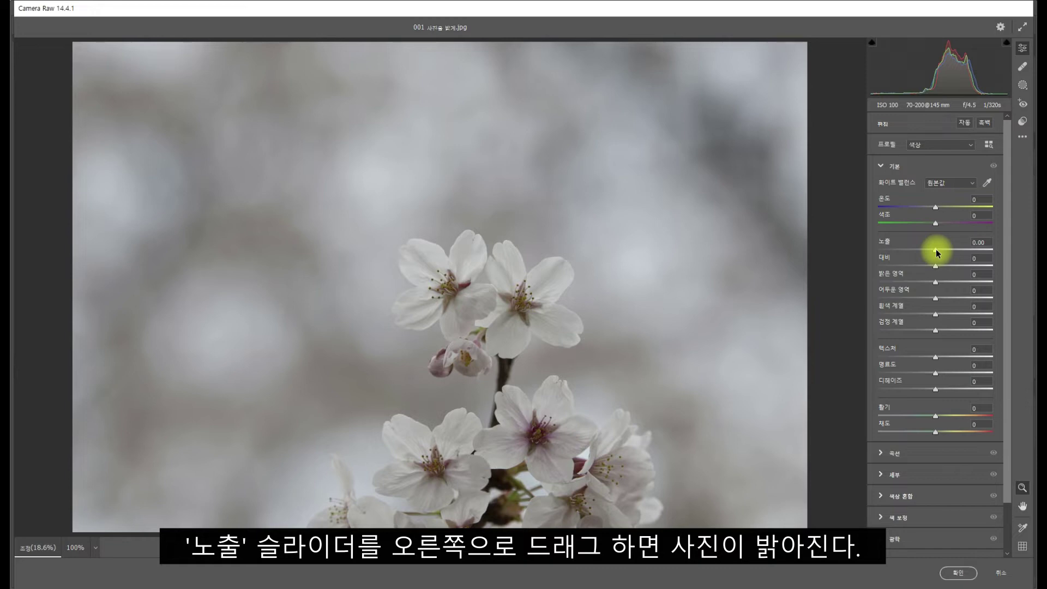
pyautogui.moveTo(936, 249); pyautogui.dragTo(948, 251)
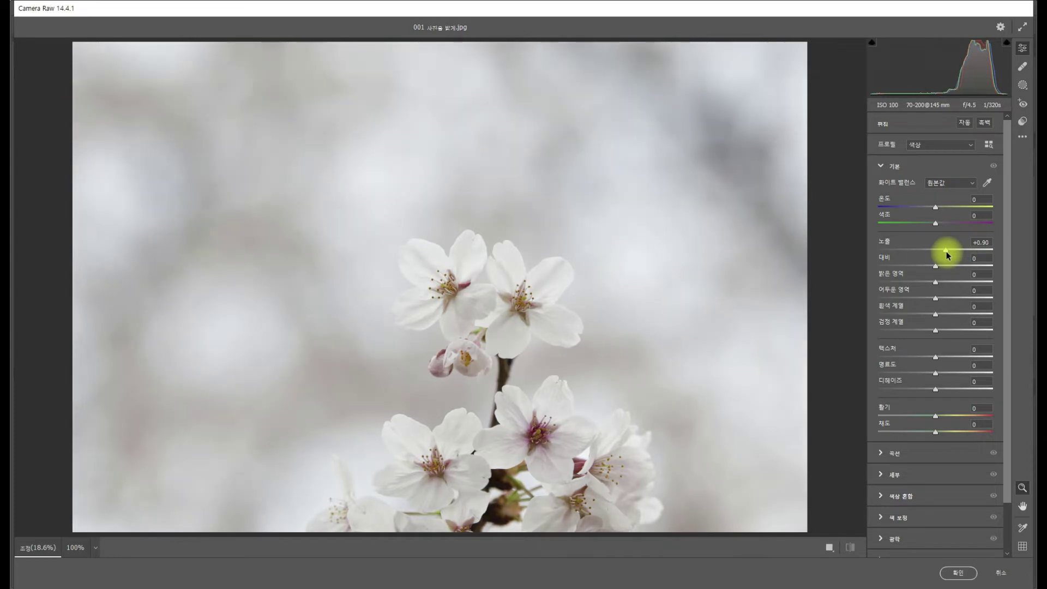
pyautogui.moveTo(948, 251); pyautogui.dragTo(947, 251)
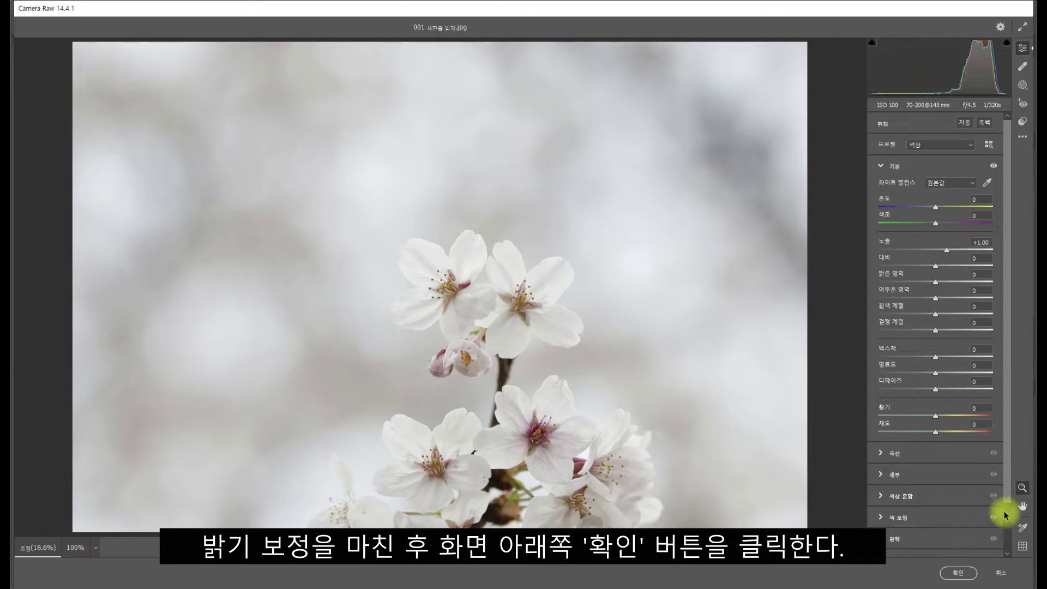
pyautogui.click(971, 577)
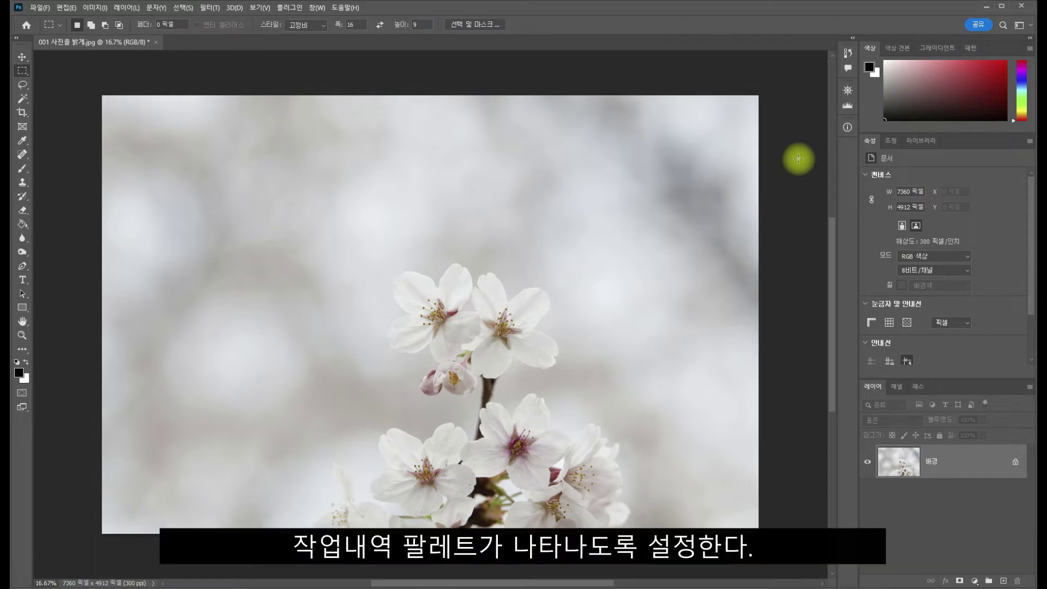
# Compare the photo's opened (열기) and Camera Raw history states, and undo the Camera Raw filter.
pyautogui.click(854, 56)
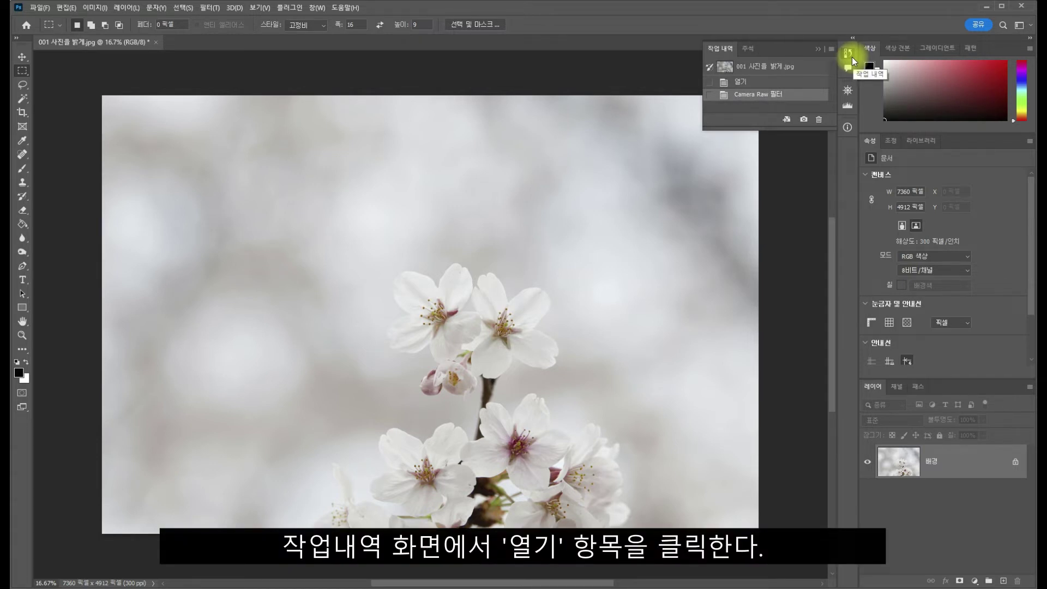
pyautogui.click(794, 83)
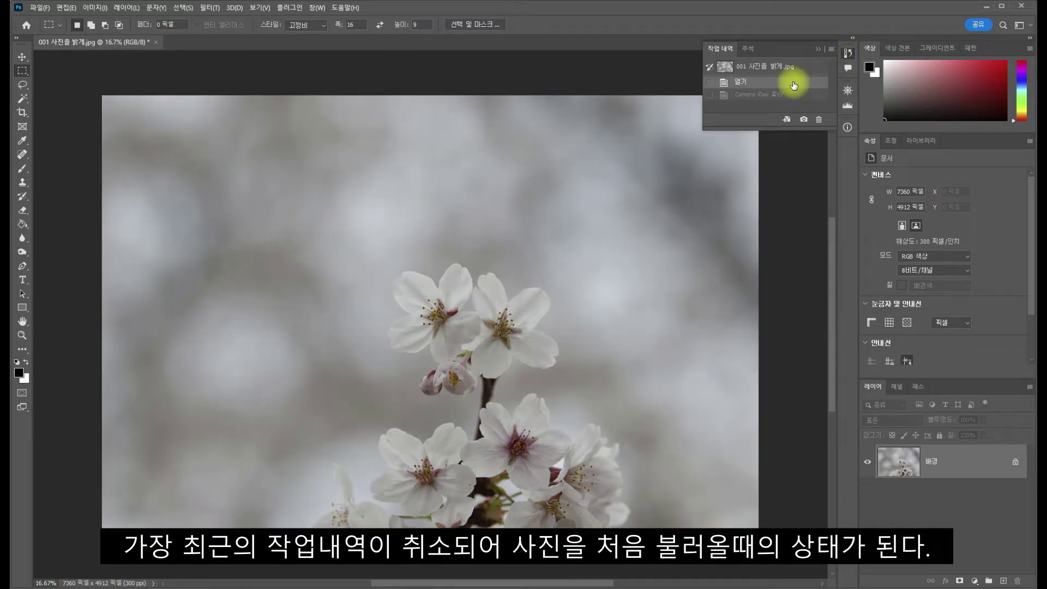
pyautogui.click(793, 95)
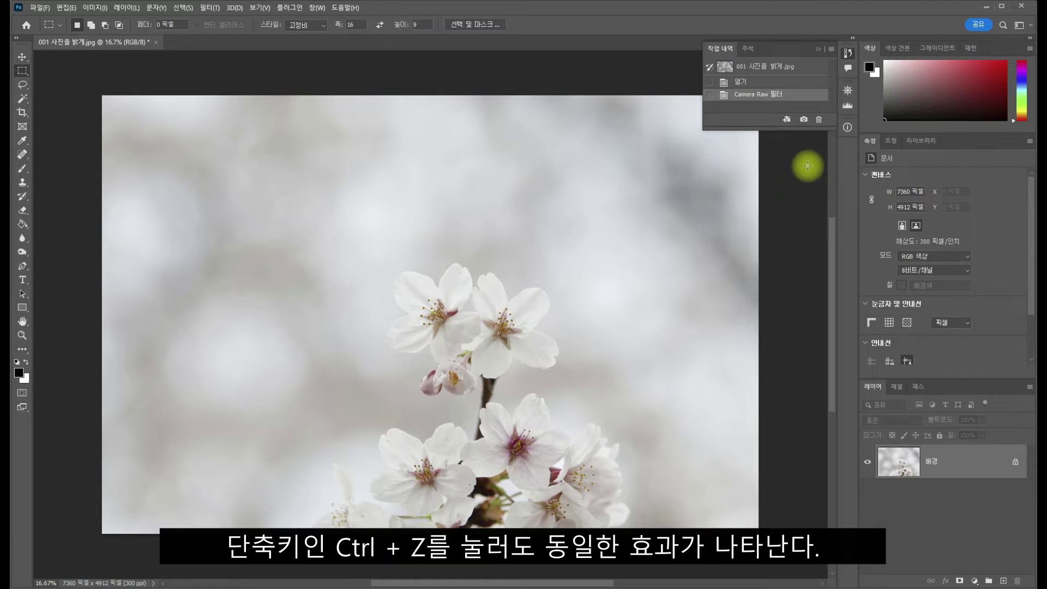
pyautogui.hotkey('ctrl', 'z')
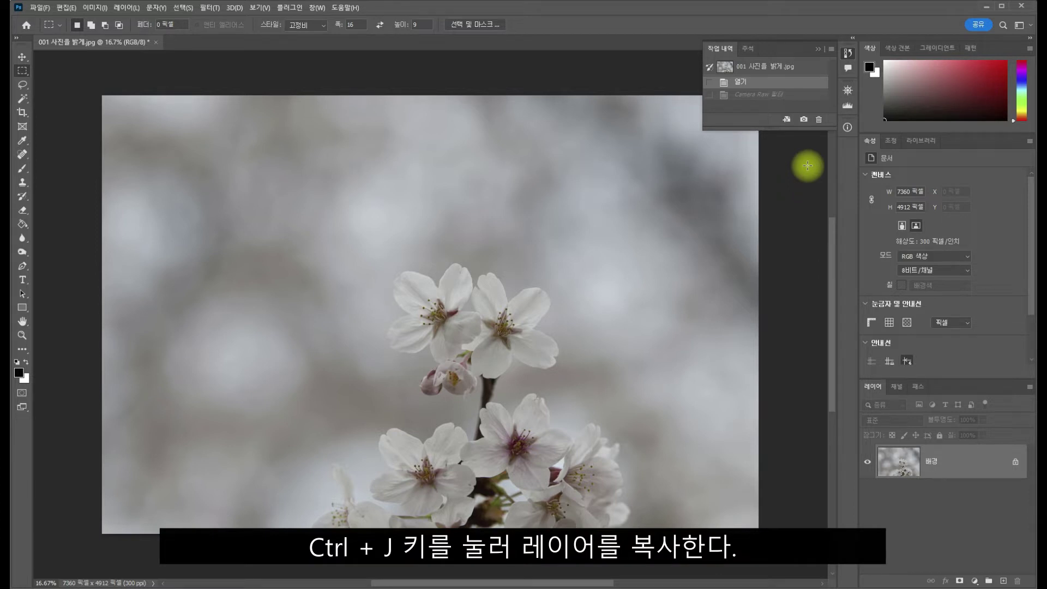
# Duplicate the background layer and set the copy's blending mode to Screen (스크린).
pyautogui.hotkey('ctrl', 'j')
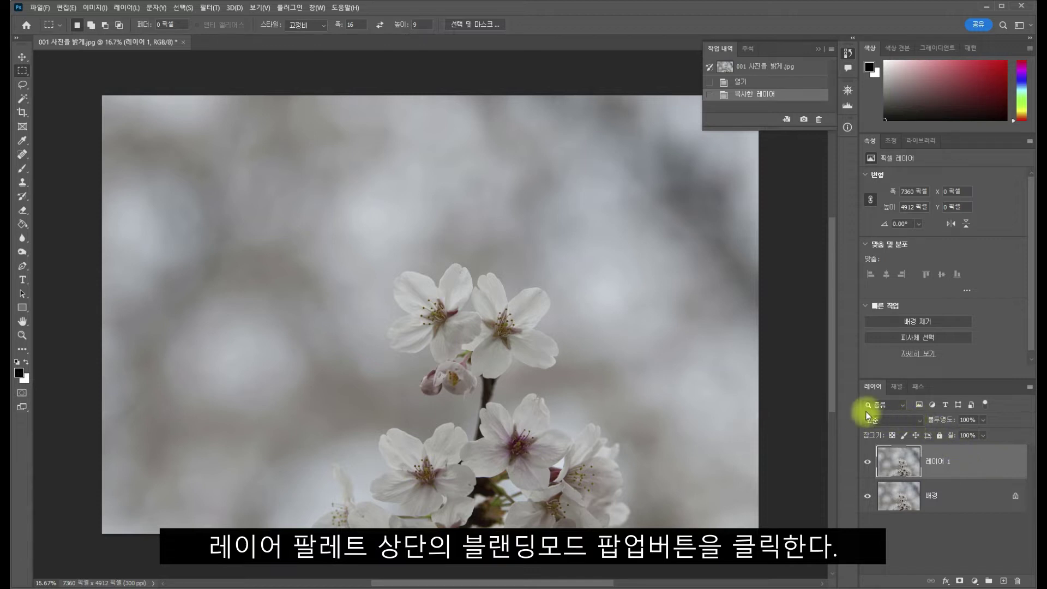
pyautogui.click(918, 421)
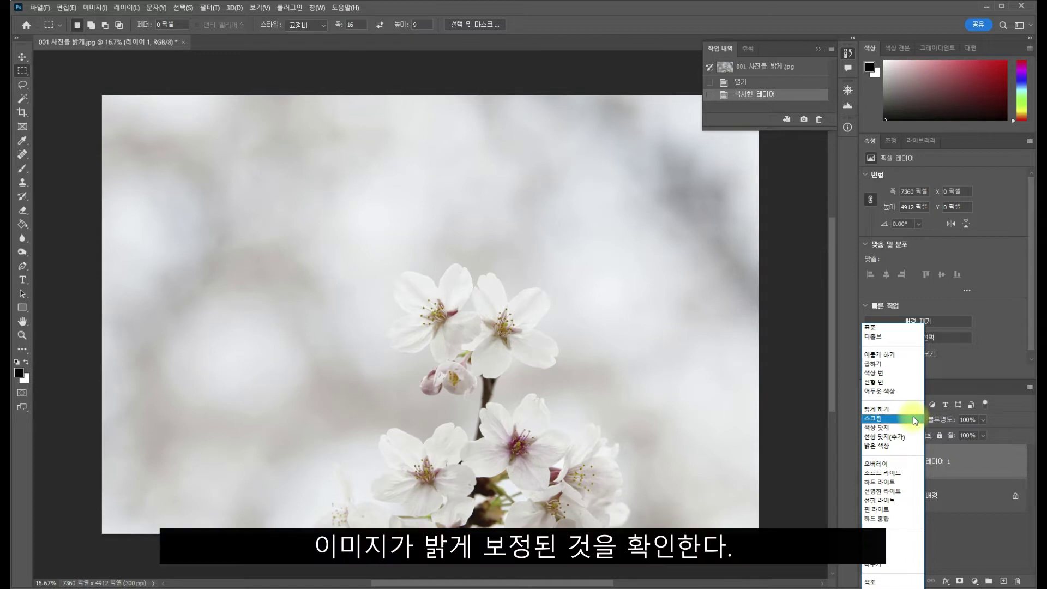
pyautogui.click(913, 417)
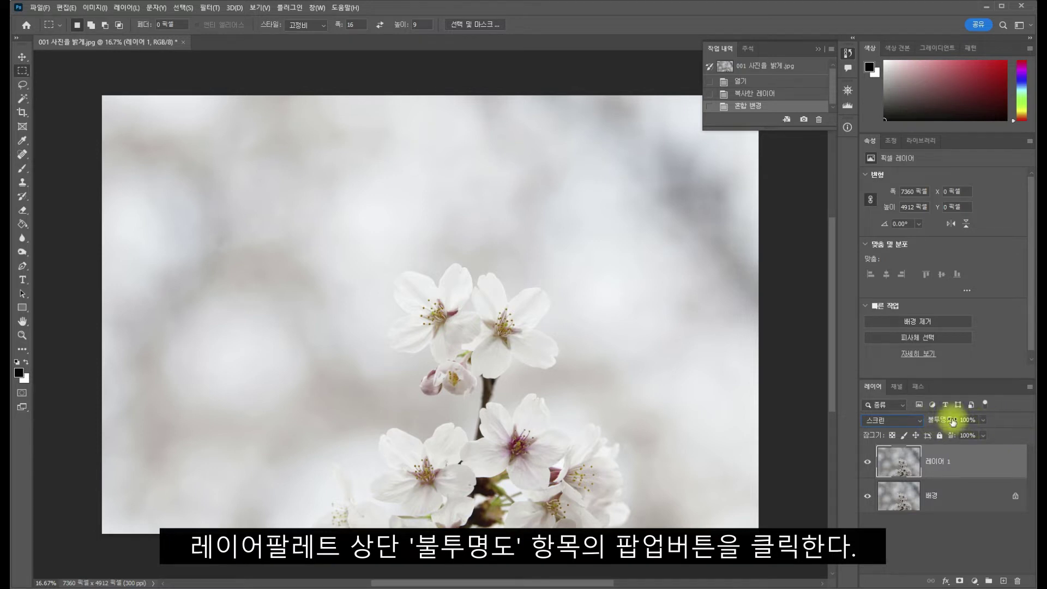
# Lower the opacity of the Screen-blended layer copy to 67%.
pyautogui.click(985, 421)
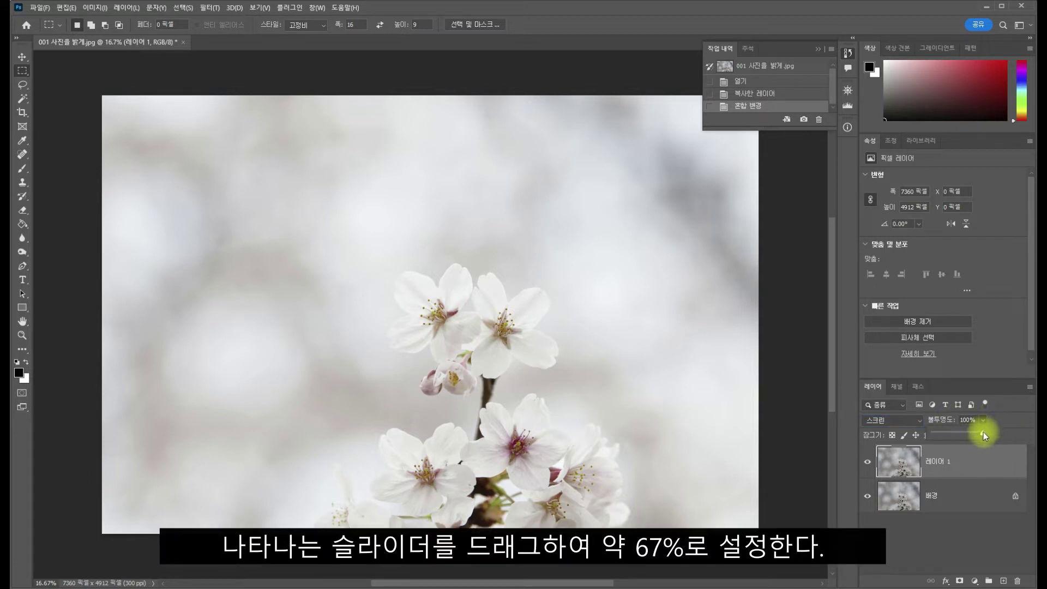
pyautogui.click(983, 435)
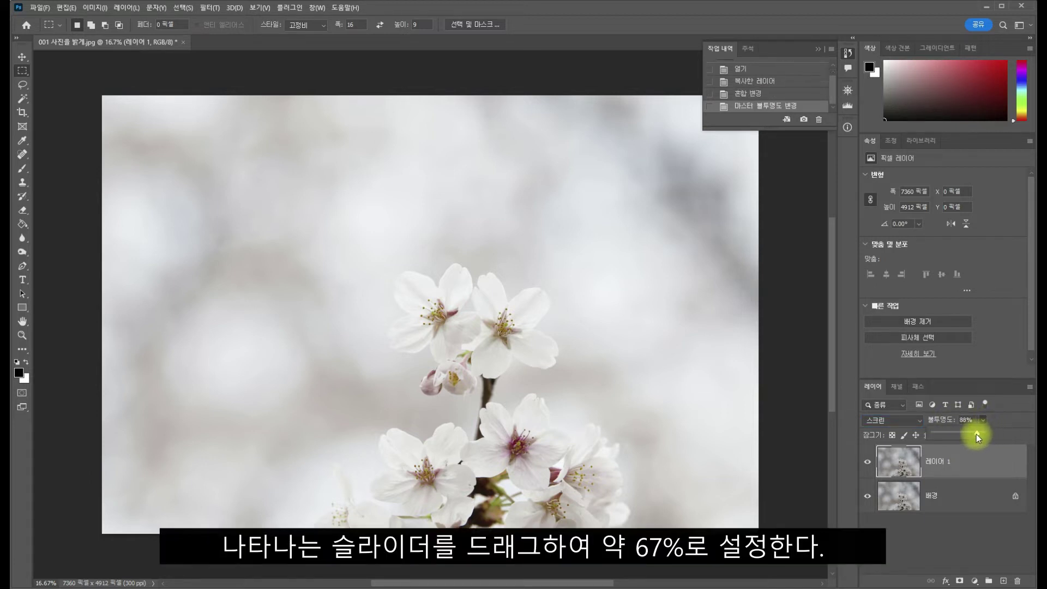
pyautogui.moveTo(968, 433); pyautogui.dragTo(968, 433)
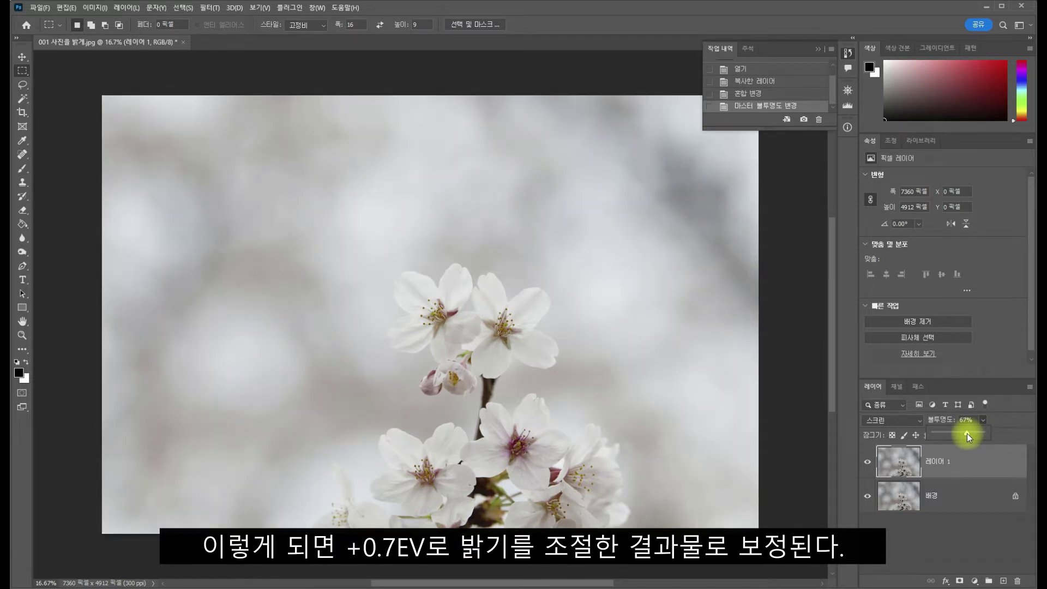
pyautogui.click(1013, 420)
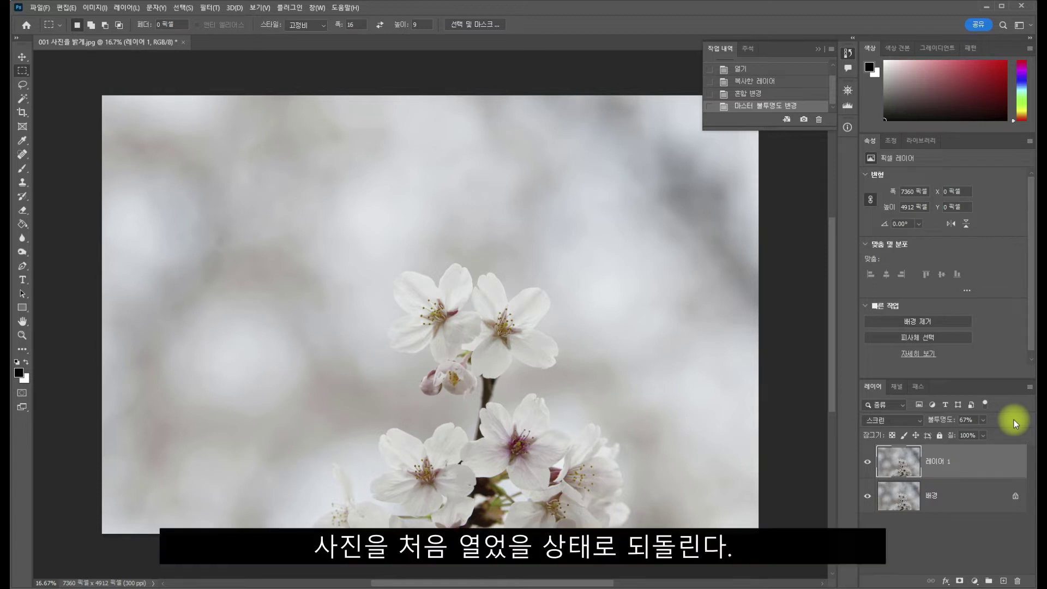
# Revert the photo to its opened (열기) history state and add a Levels (레벨) adjustment layer.
pyautogui.click(783, 71)
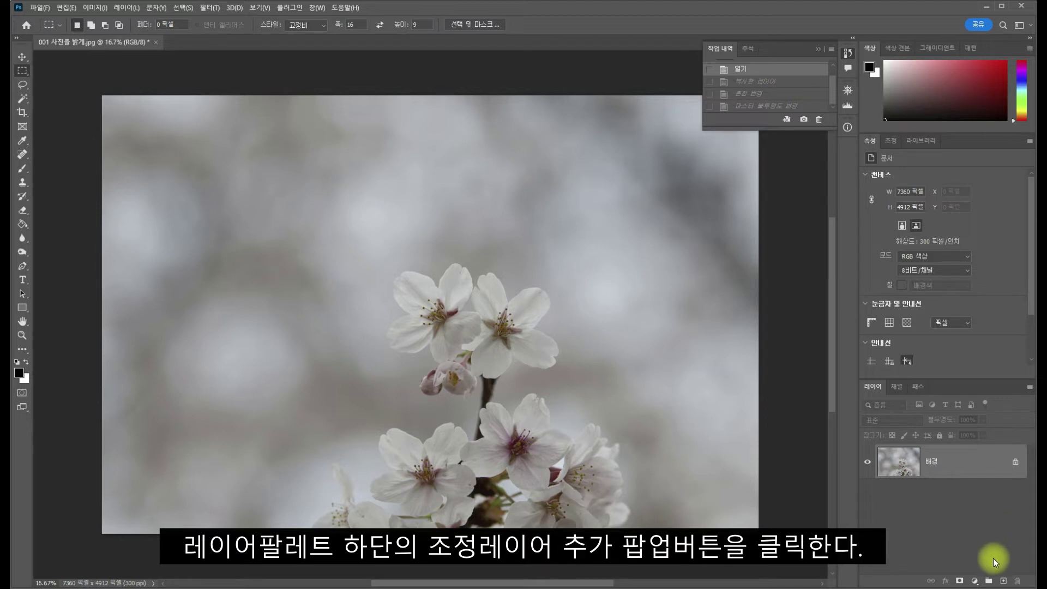
pyautogui.click(975, 582)
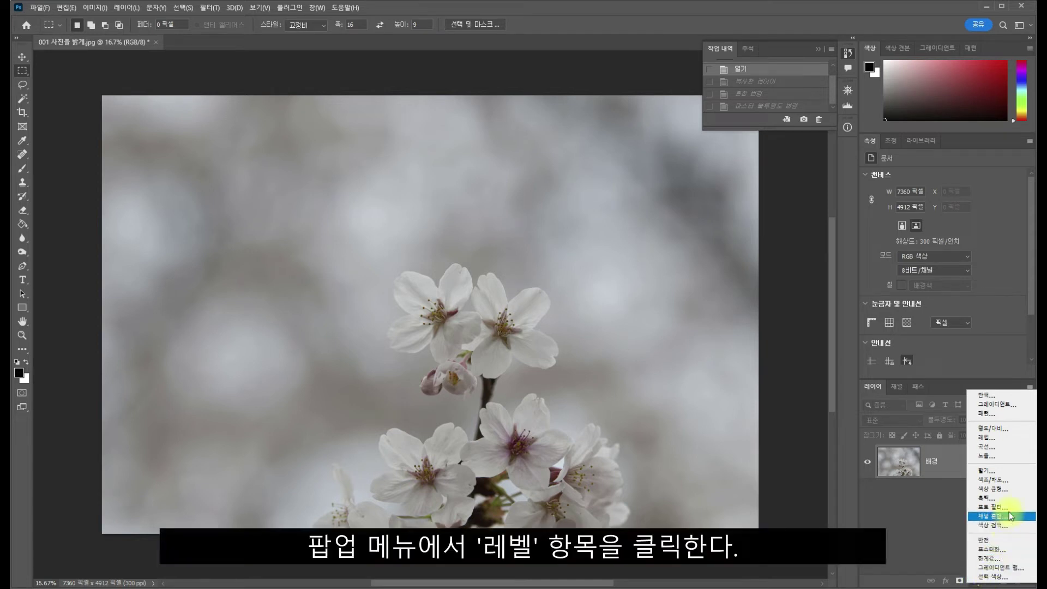
pyautogui.click(1019, 441)
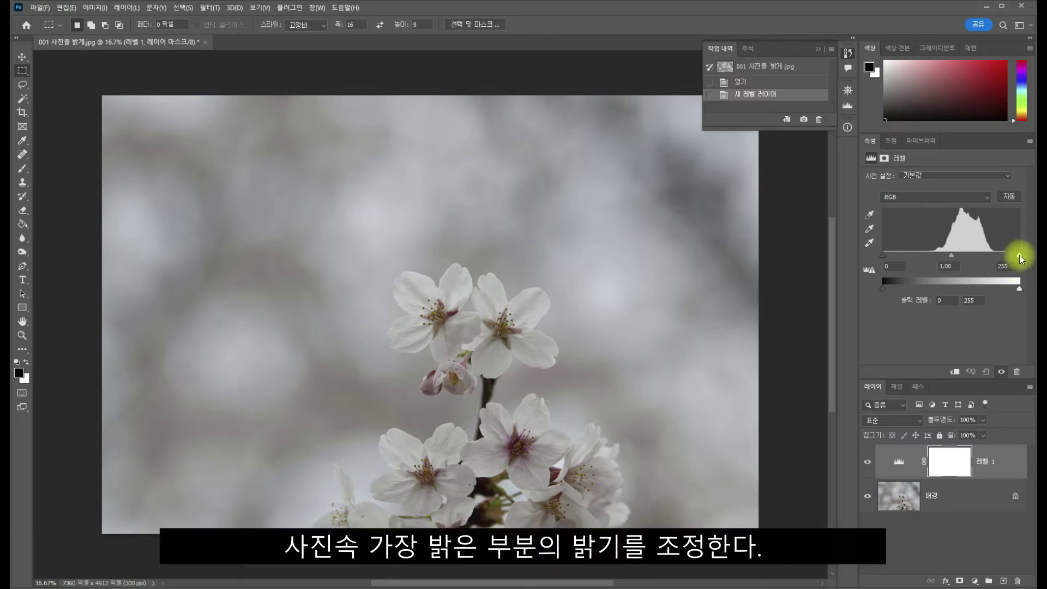
# Try out the highlight, midtone and shadow input levels, returning them to 255, 1.00 and 0.
pyautogui.moveTo(1020, 254)
pyautogui.mouseDown()
pyautogui.moveTo(994, 256)
pyautogui.moveTo(1019, 257)
pyautogui.mouseUp()
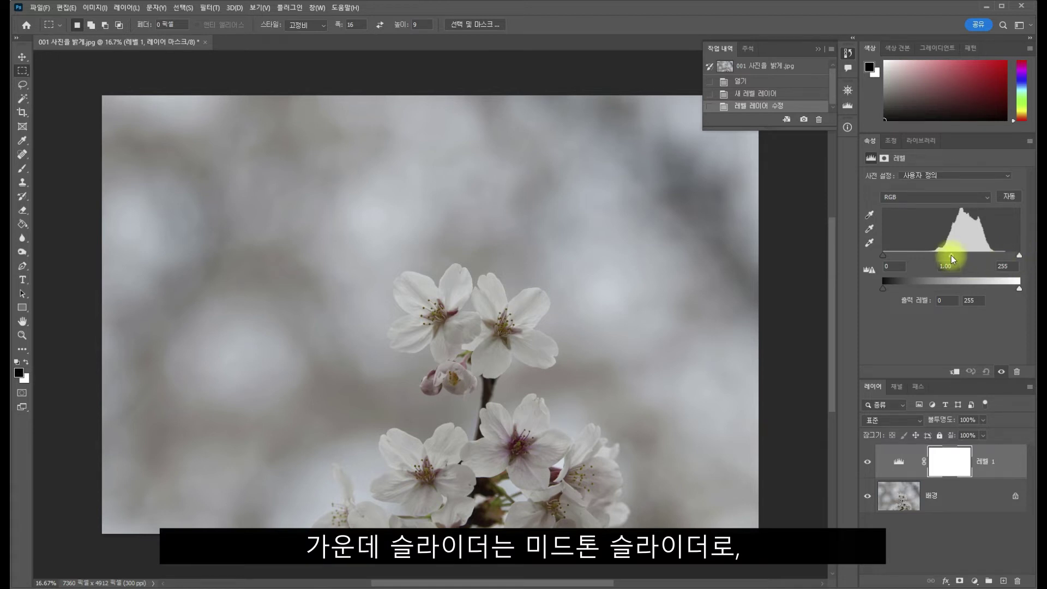
pyautogui.moveTo(951, 255)
pyautogui.mouseDown()
pyautogui.moveTo(928, 256)
pyautogui.moveTo(964, 254)
pyautogui.moveTo(950, 255)
pyautogui.mouseUp()
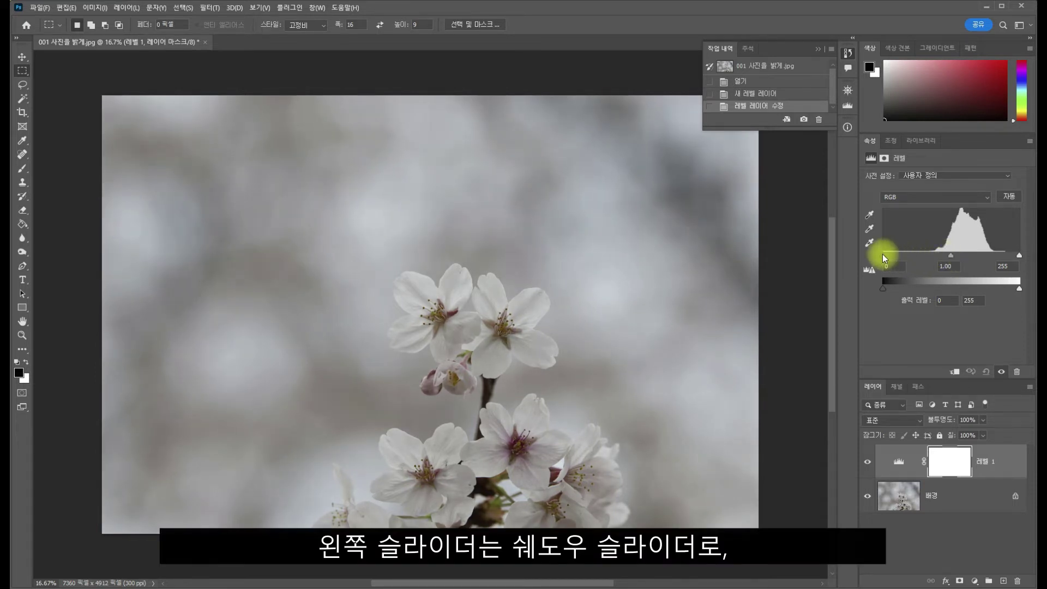
pyautogui.moveTo(884, 255)
pyautogui.mouseDown()
pyautogui.moveTo(919, 255)
pyautogui.moveTo(881, 255)
pyautogui.mouseUp()
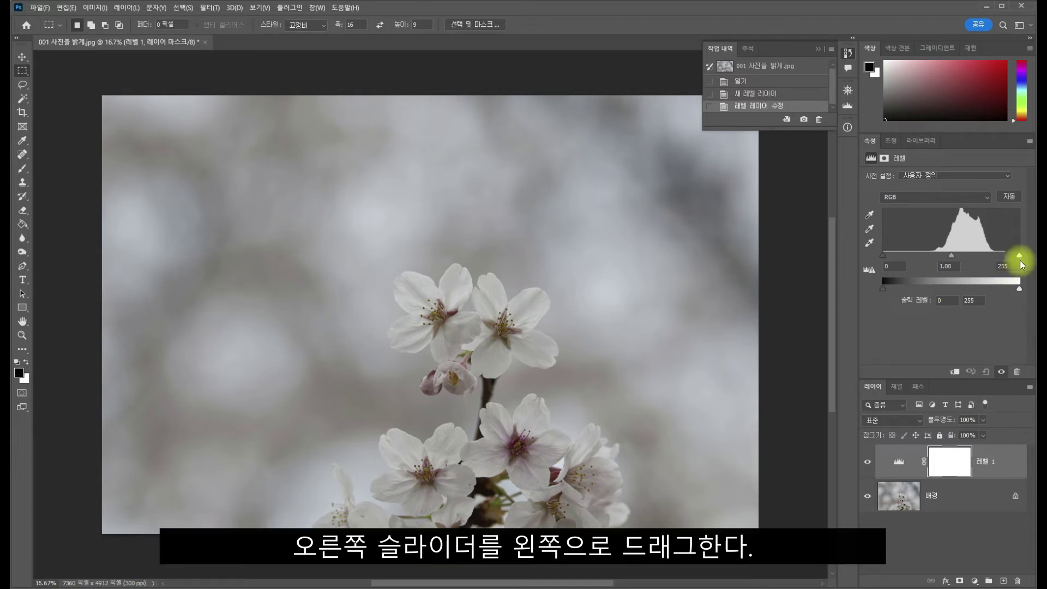
# Brighten the photo with Levels, setting highlights to 211, midtones to 1.71 and shadows to 5.
pyautogui.moveTo(1019, 255); pyautogui.dragTo(1002, 260)
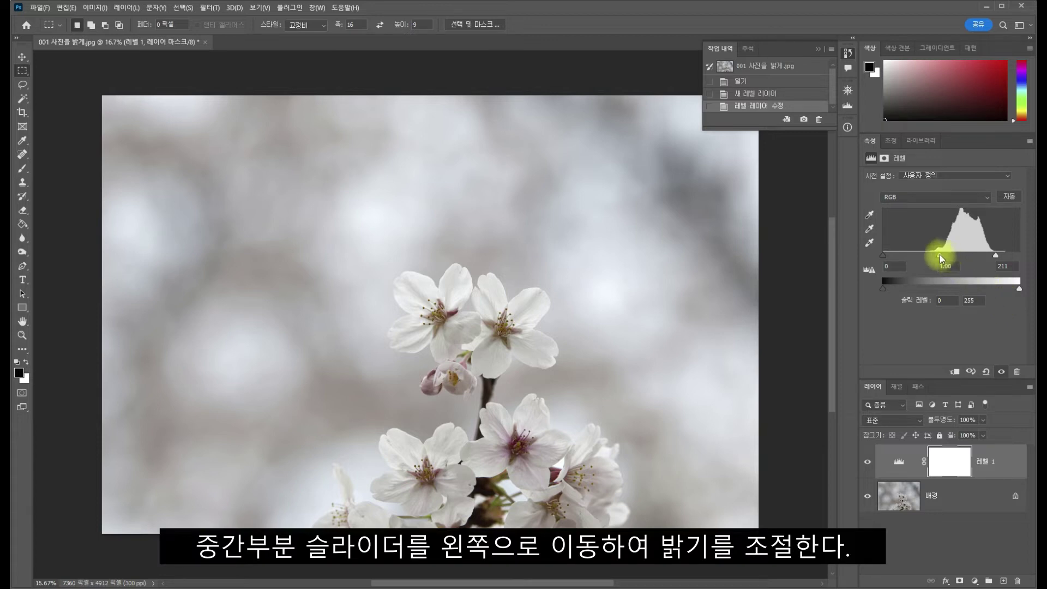
pyautogui.moveTo(936, 255); pyautogui.dragTo(928, 255)
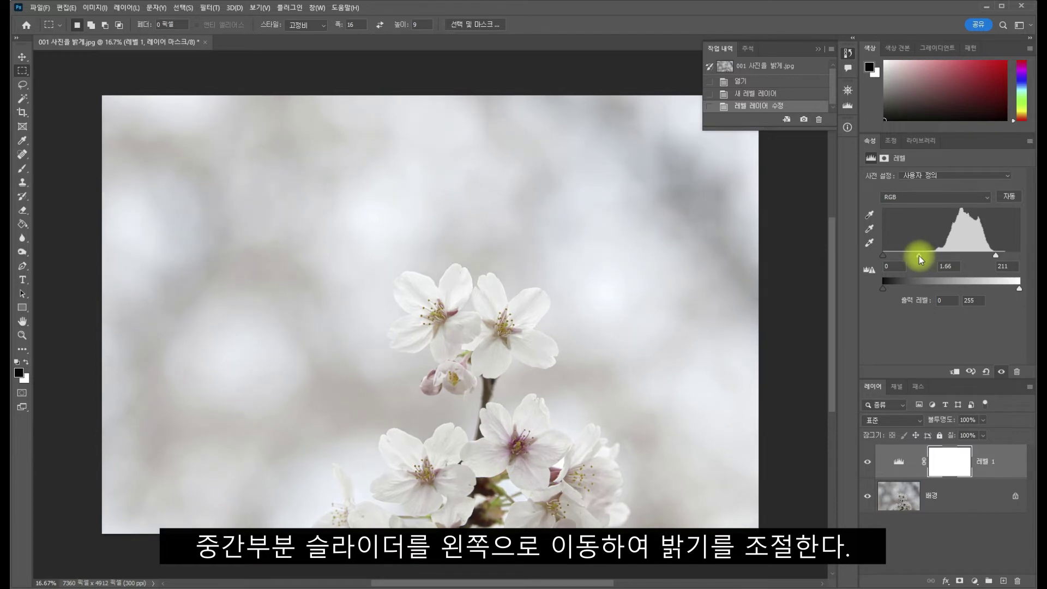
pyautogui.moveTo(918, 256); pyautogui.dragTo(918, 256)
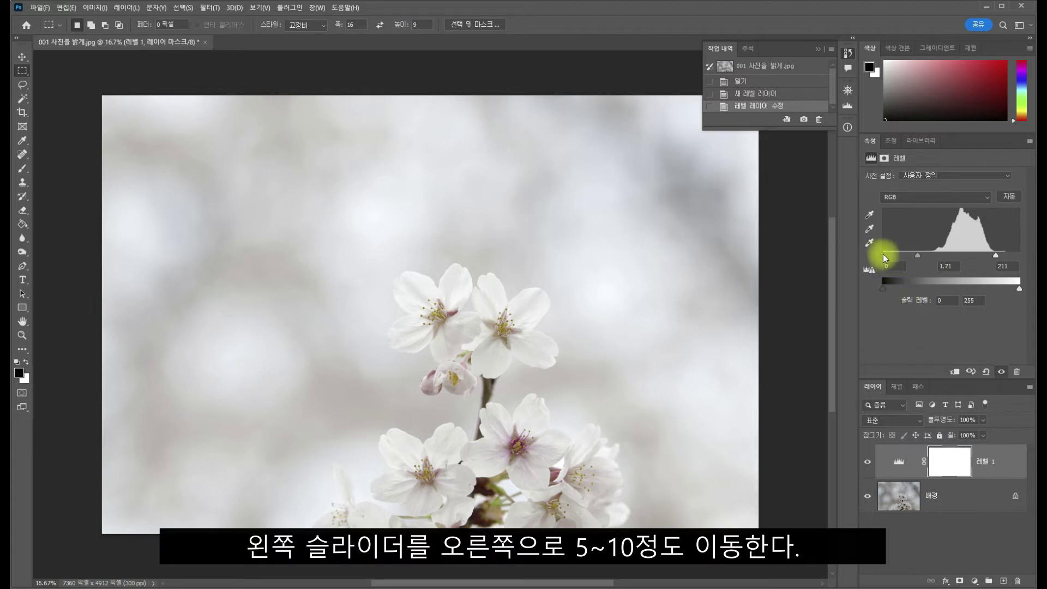
pyautogui.moveTo(885, 255); pyautogui.dragTo(886, 256)
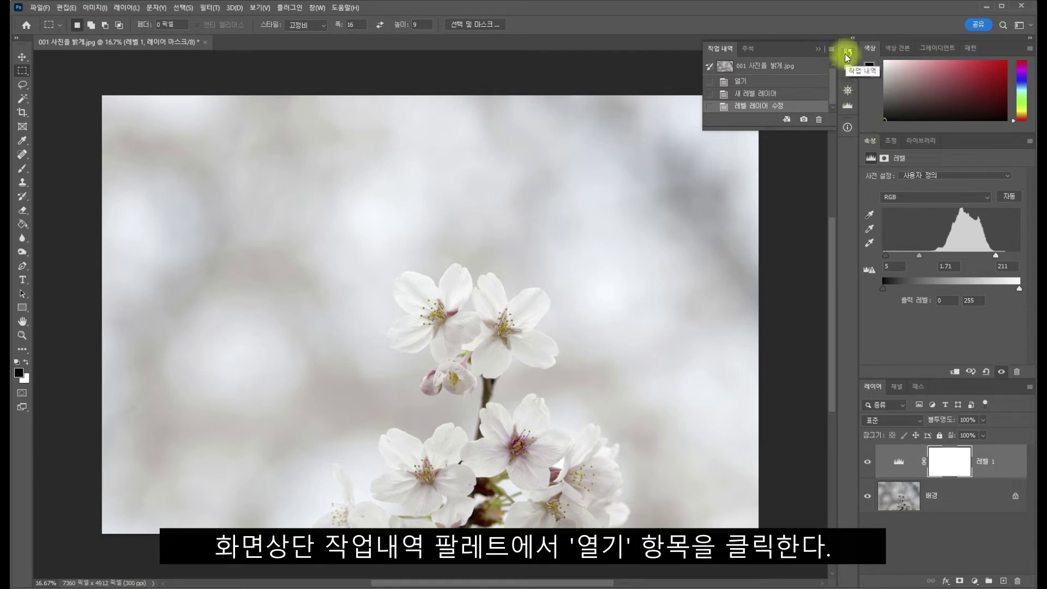
# Discard the Levels adjustment by reverting the photo to its opened (열기) history state.
pyautogui.click(775, 83)
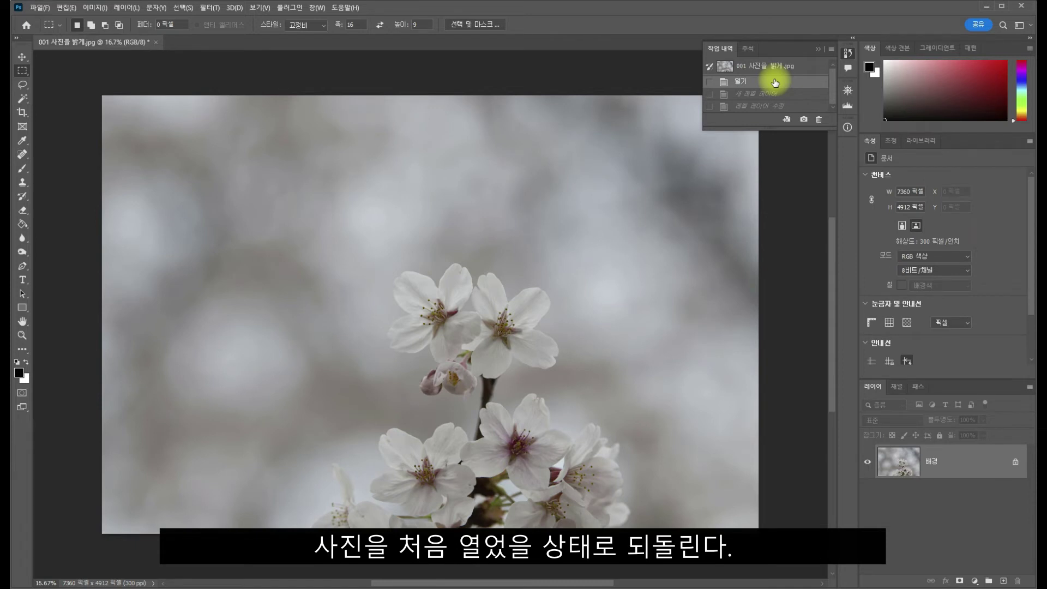
# Add a Curves (곡선) adjustment layer and brighten the photo by raising the curve's midpoint to input 109, output 160.
pyautogui.click(975, 582)
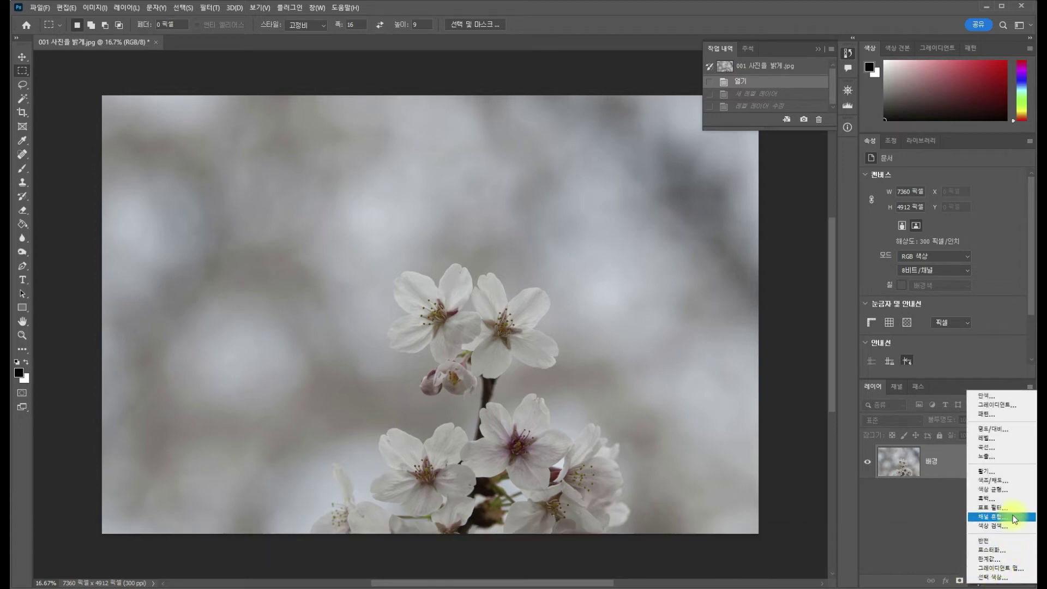
pyautogui.click(1019, 450)
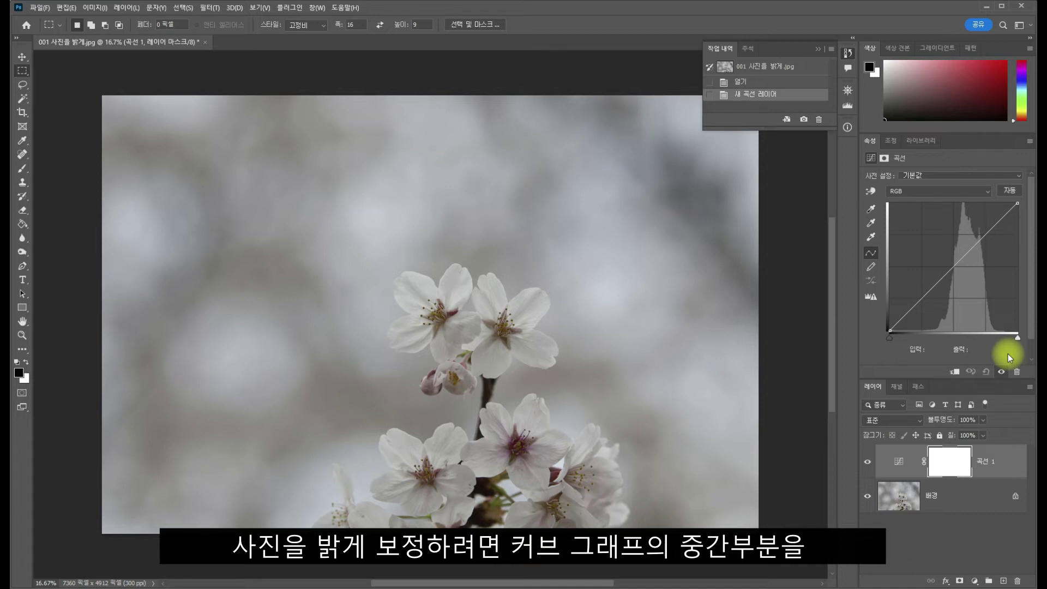
pyautogui.click(954, 266)
pyautogui.moveTo(953, 267); pyautogui.dragTo(944, 250)
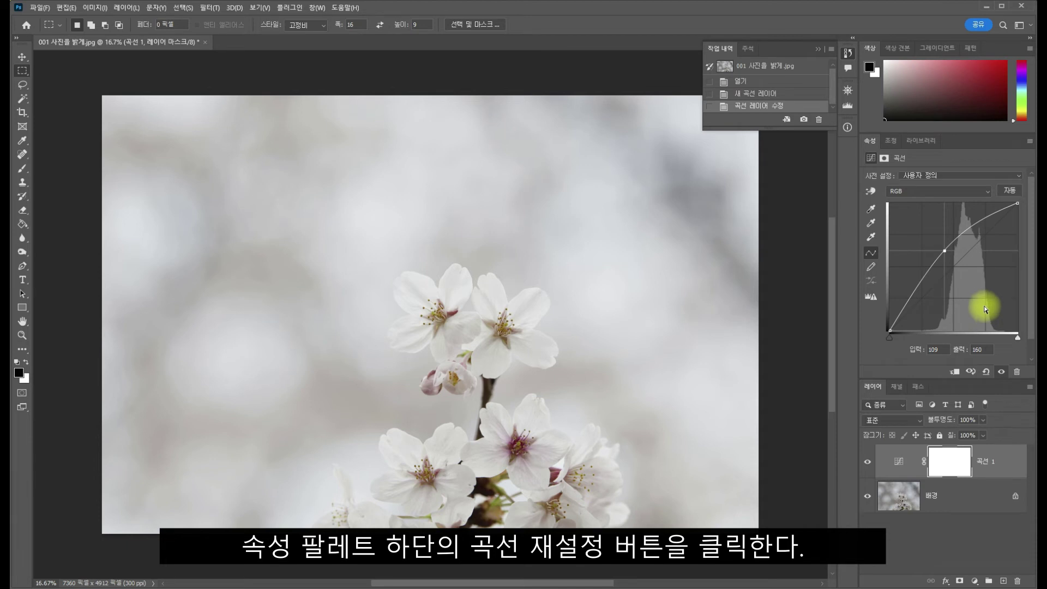
# Reset the curve and, with on-image adjustment sampling a 5 x 5 average, add a curve point from the brightest part of the petal.
pyautogui.click(987, 373)
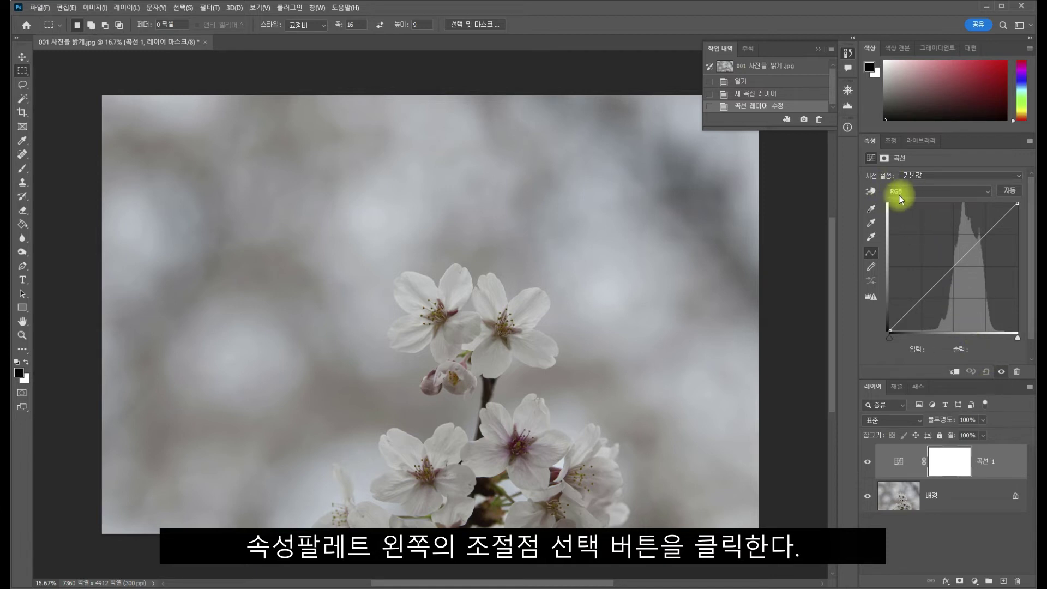
pyautogui.click(871, 193)
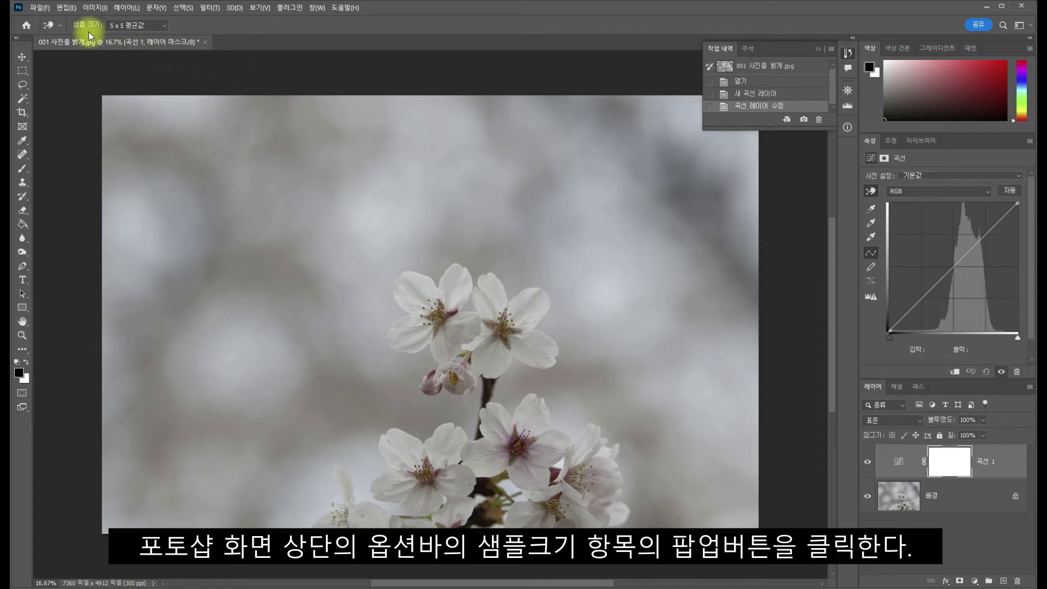
pyautogui.click(165, 25)
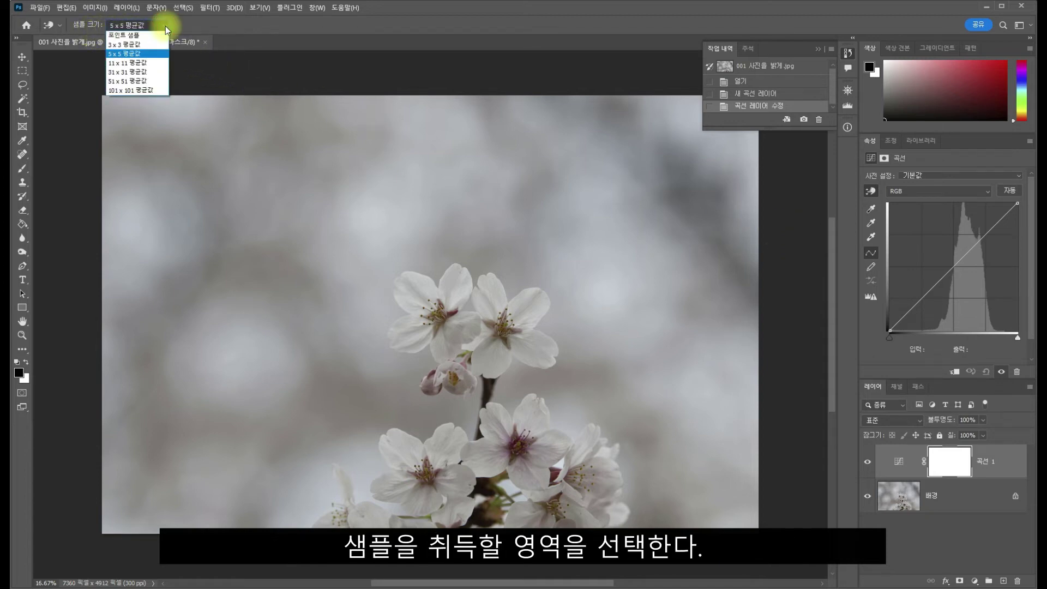
pyautogui.click(162, 57)
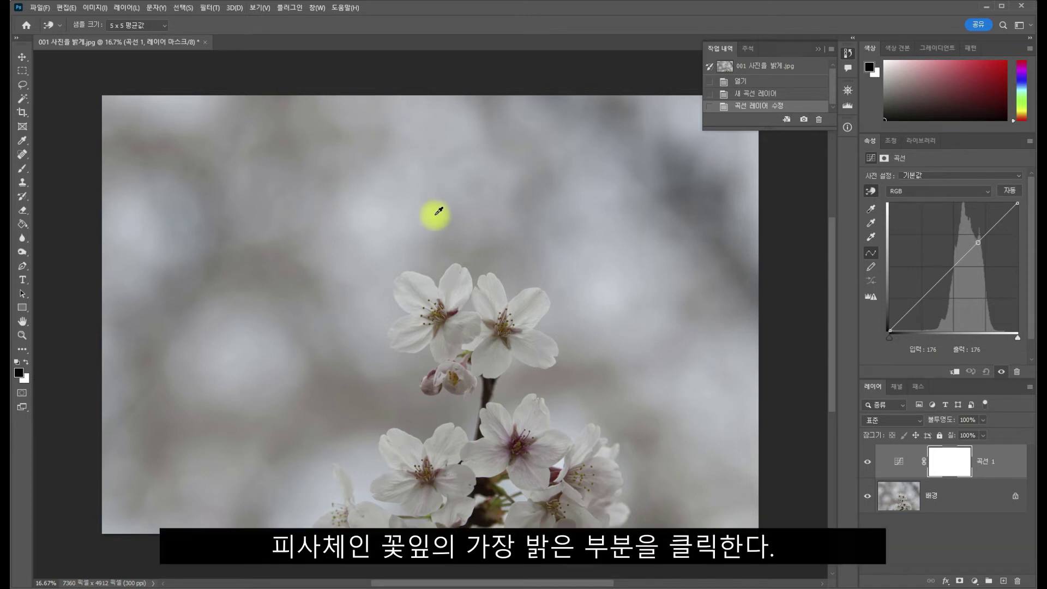
pyautogui.click(424, 275)
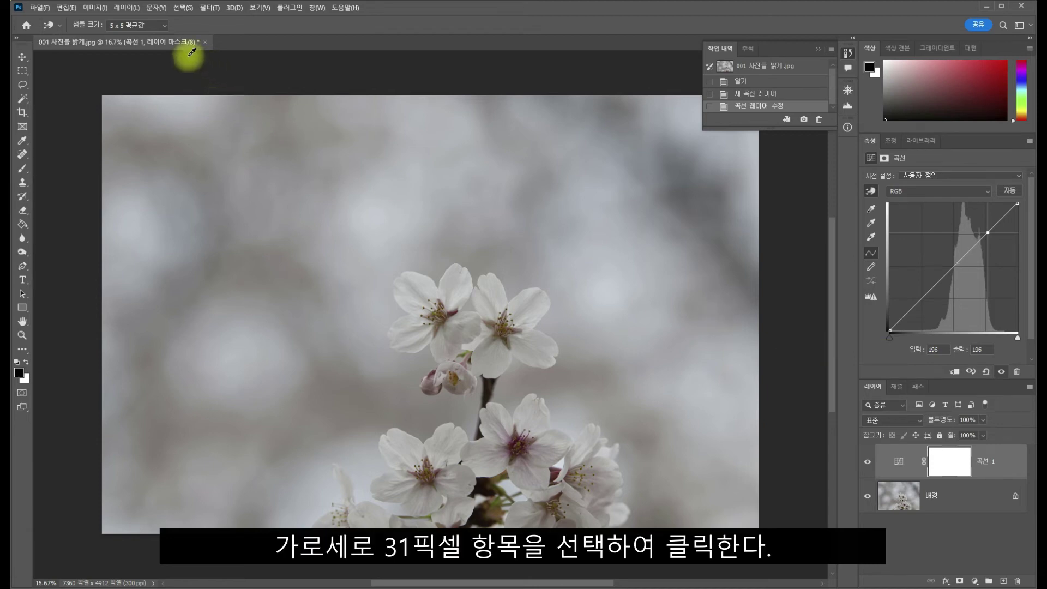
# Sample a 31 x 31 average from the background midtone, raise its curve point from input 149 to output 172, and end on-image adjustment.
pyautogui.click(165, 25)
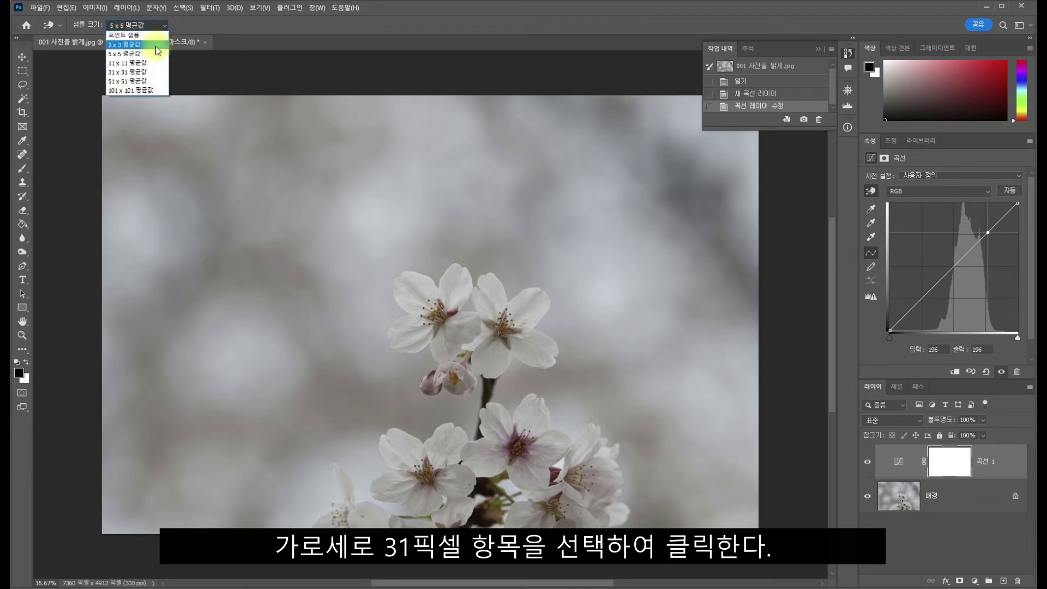
pyautogui.click(152, 72)
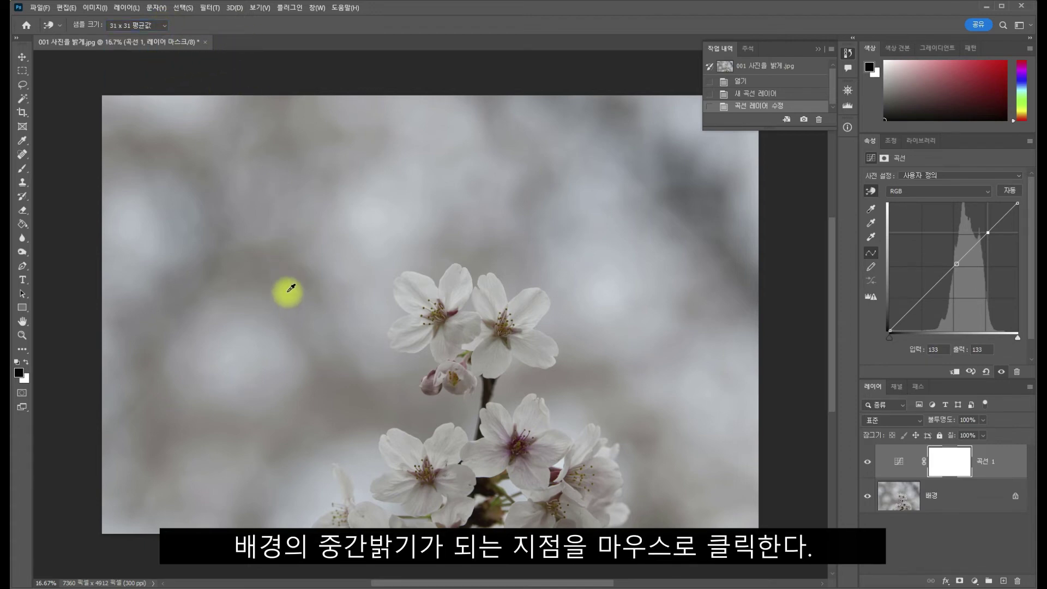
pyautogui.click(311, 252)
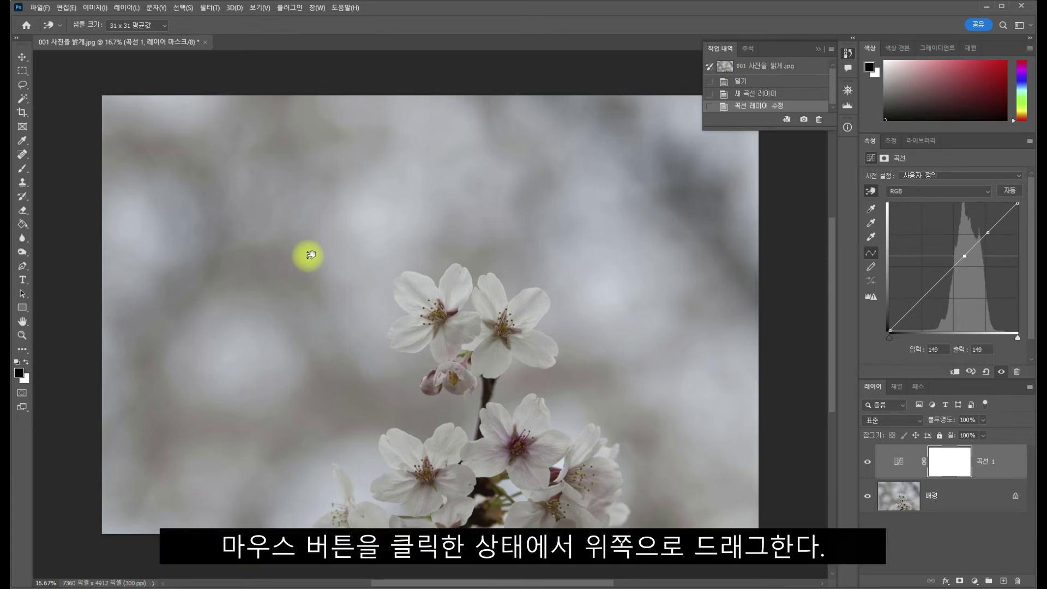
pyautogui.moveTo(310, 254); pyautogui.dragTo(309, 243)
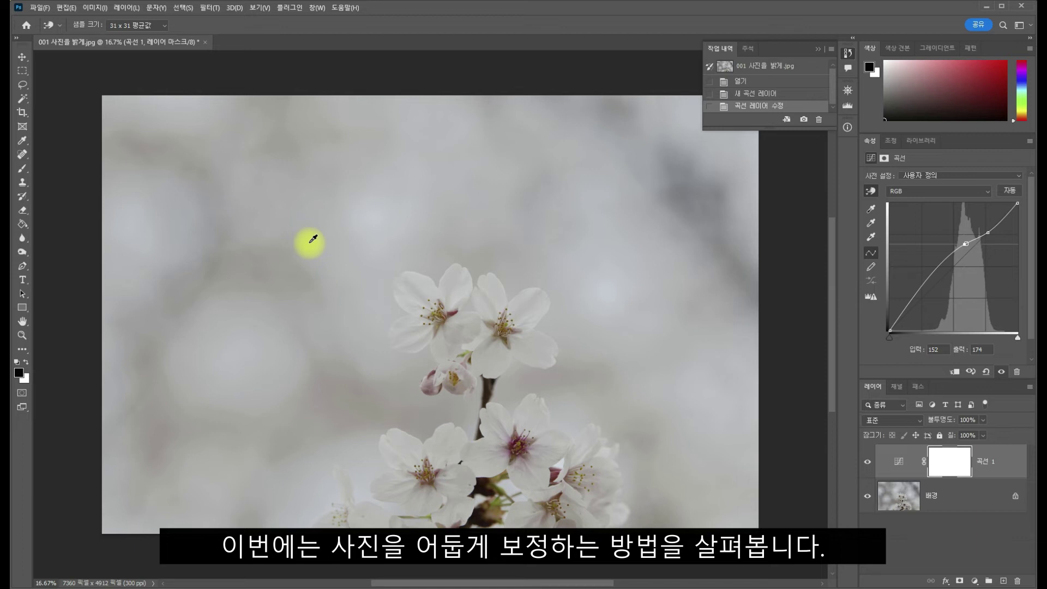
pyautogui.click(872, 191)
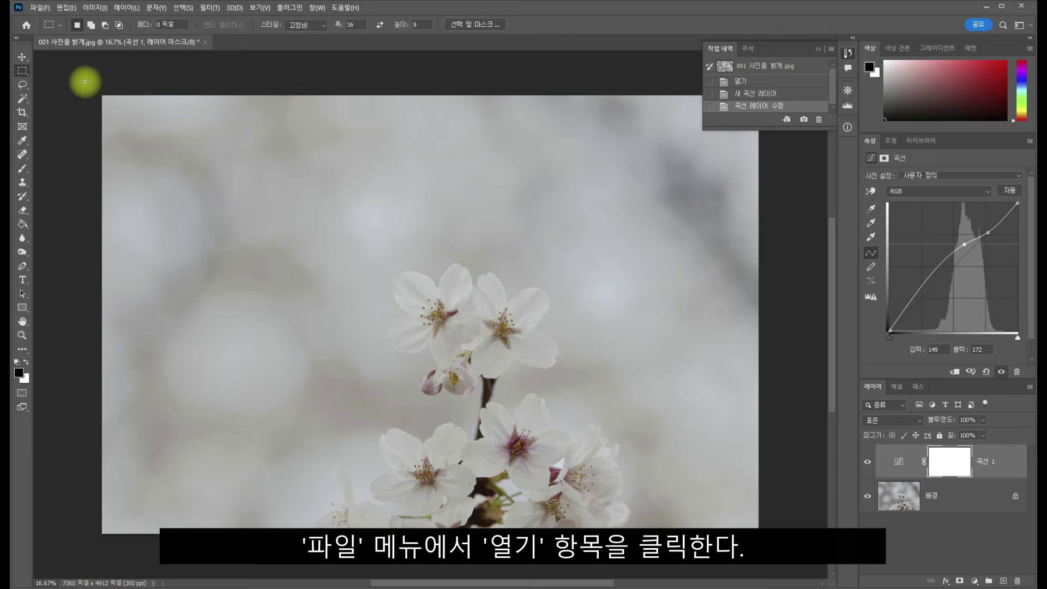
# Open the photo 002 사진을 어둡게.
pyautogui.click(39, 8)
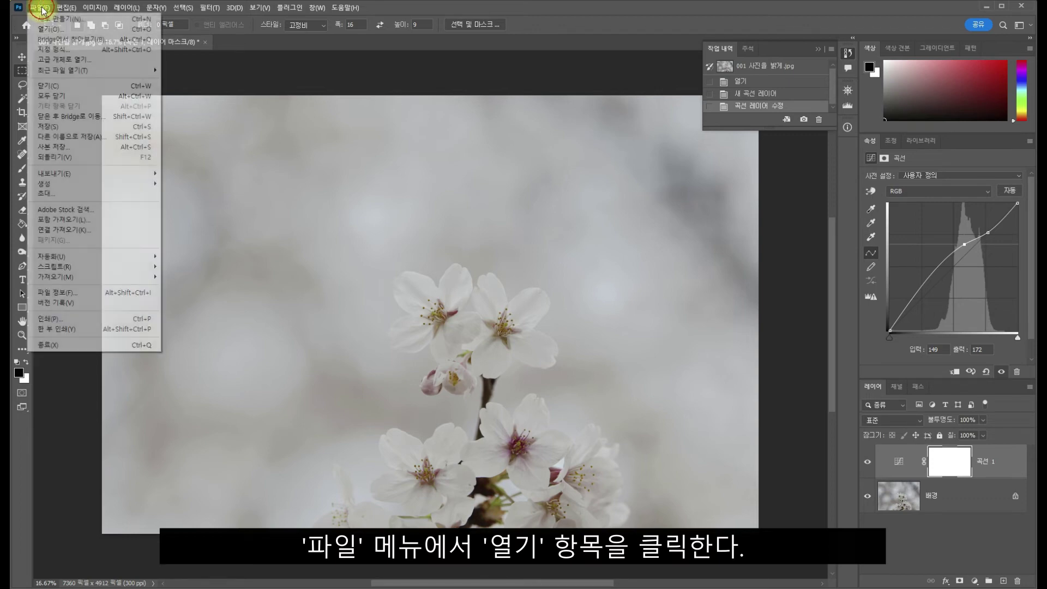
pyautogui.click(104, 30)
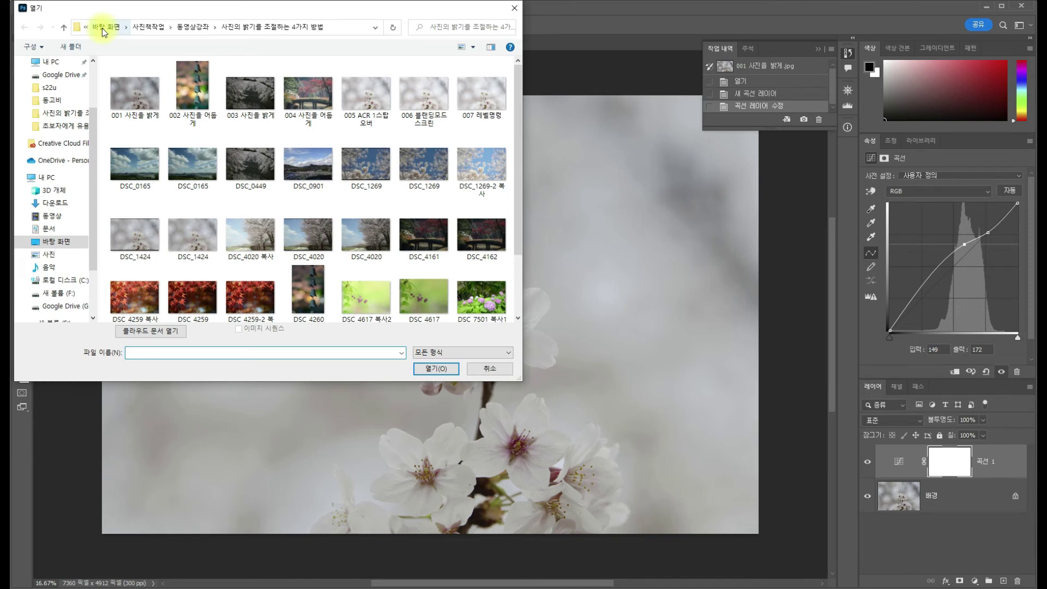
pyautogui.click(203, 104)
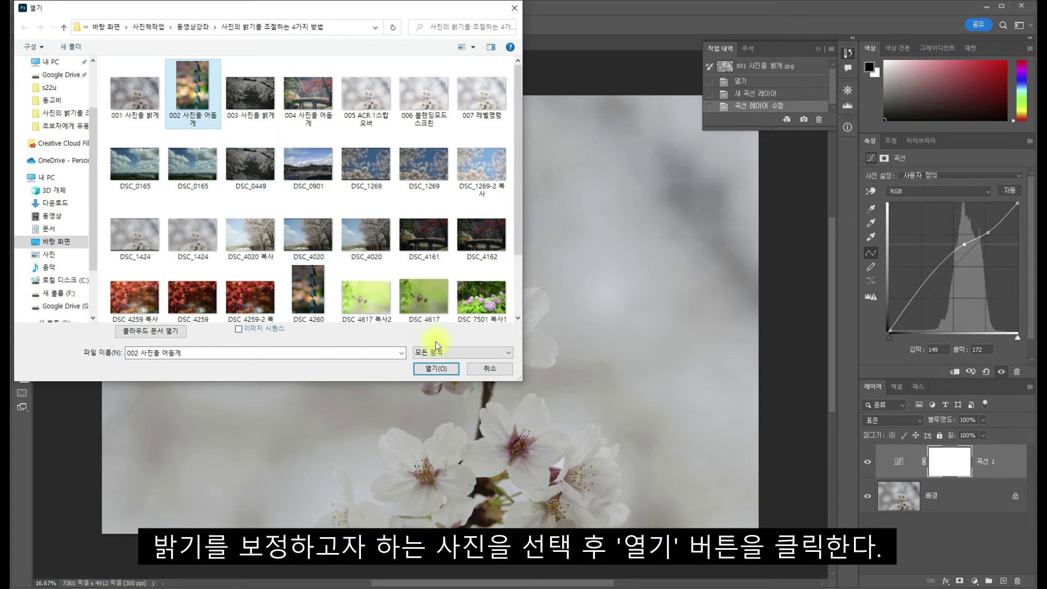
pyautogui.click(457, 374)
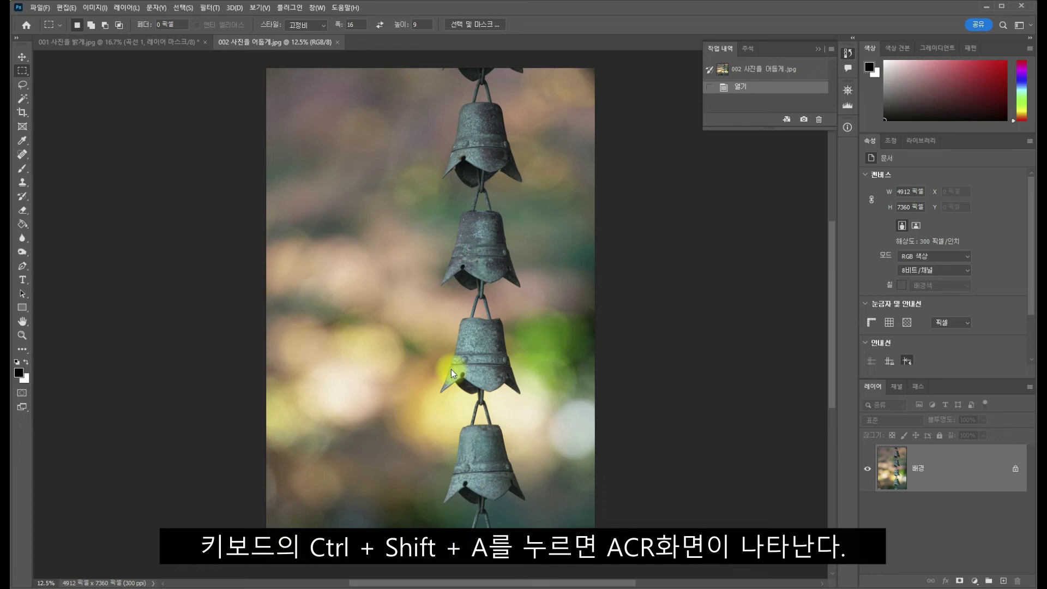
# Darken the bell photo with a Camera Raw exposure of -1.00 and revert it to its opened (열기) history state.
pyautogui.hotkey('ctrl', 'shift', 'a')
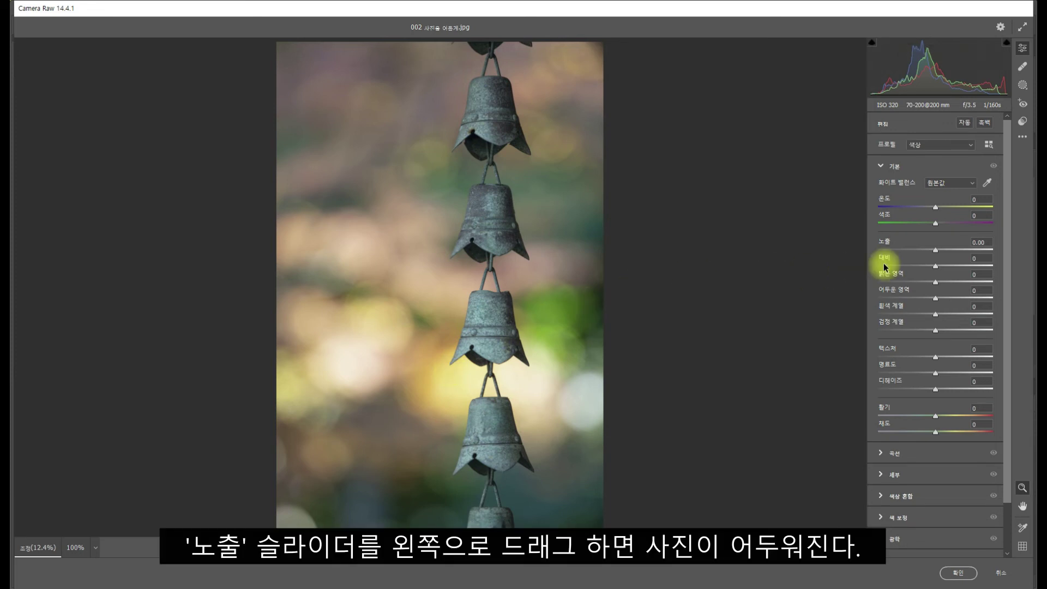
pyautogui.moveTo(938, 252); pyautogui.dragTo(926, 249)
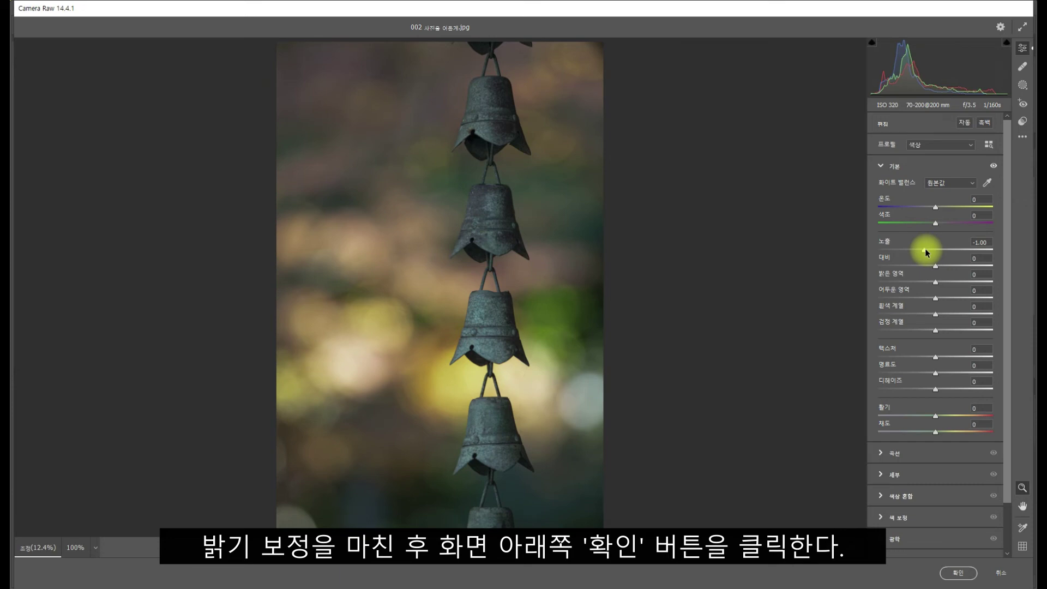
pyautogui.click(970, 574)
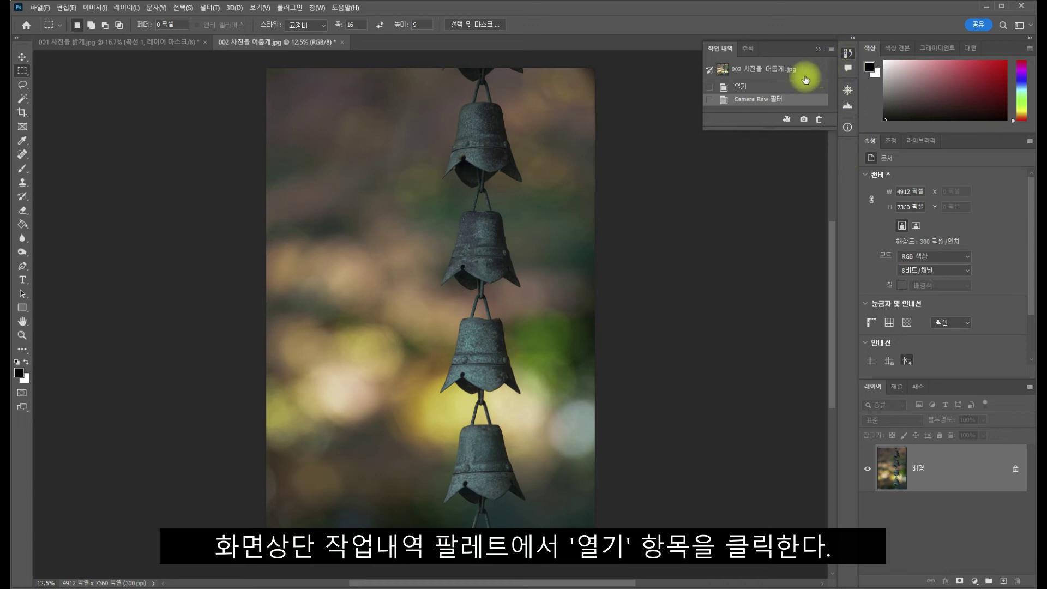
pyautogui.click(772, 88)
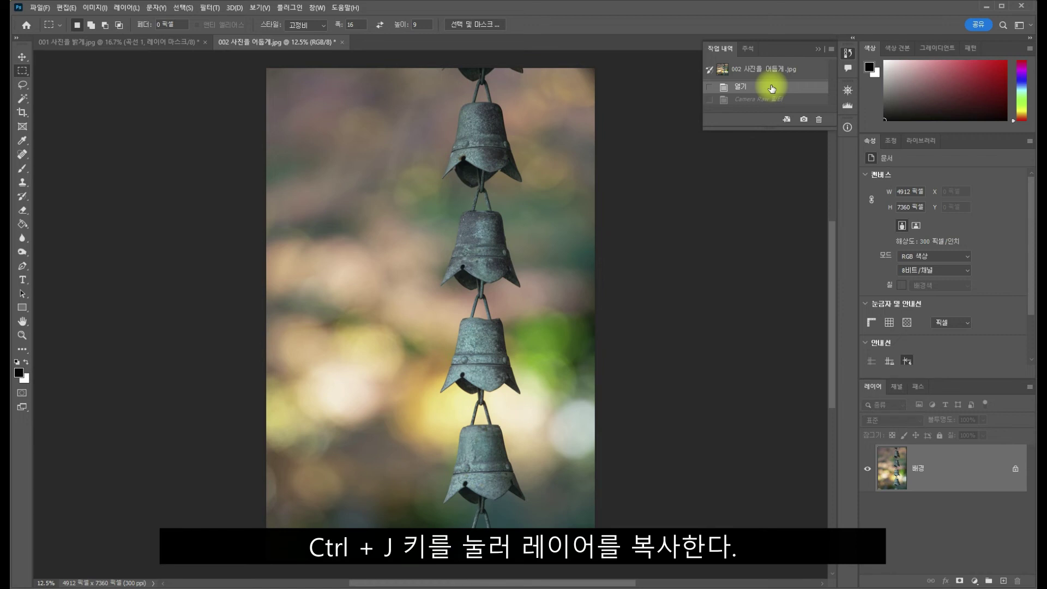
# Darken the bell photo with a duplicate layer blended as Multiply (곱하기) at 67% opacity, and revert it to its opened (열기) state.
pyautogui.hotkey('ctrl', 'j')
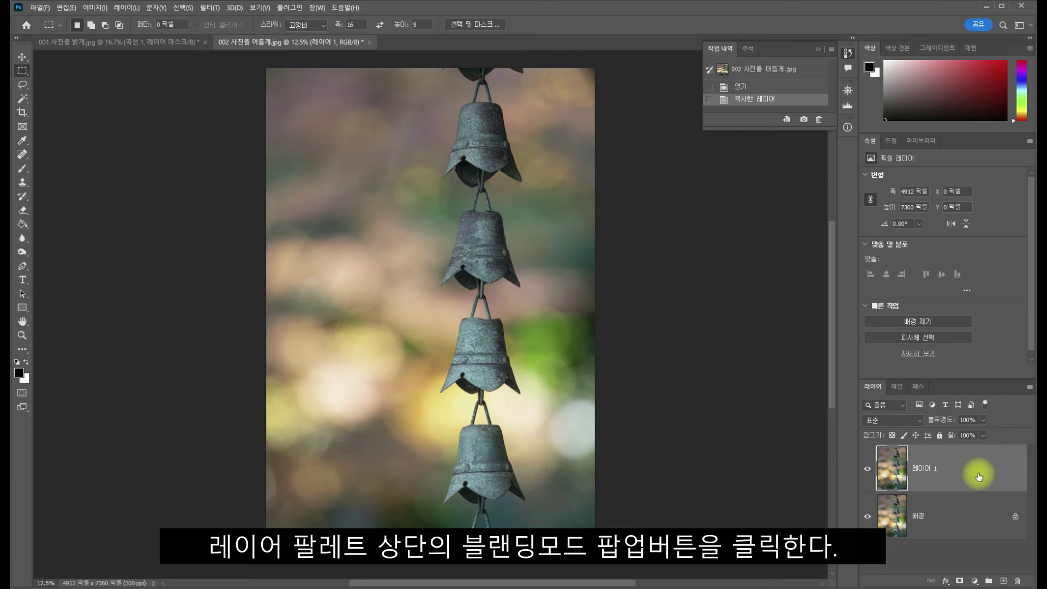
pyautogui.click(919, 421)
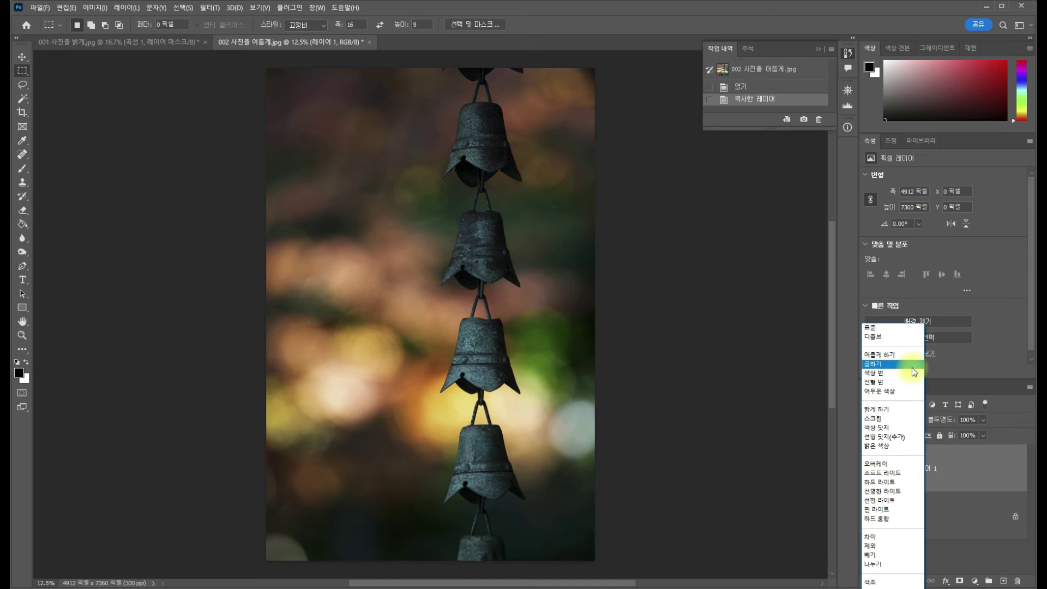
pyautogui.click(912, 367)
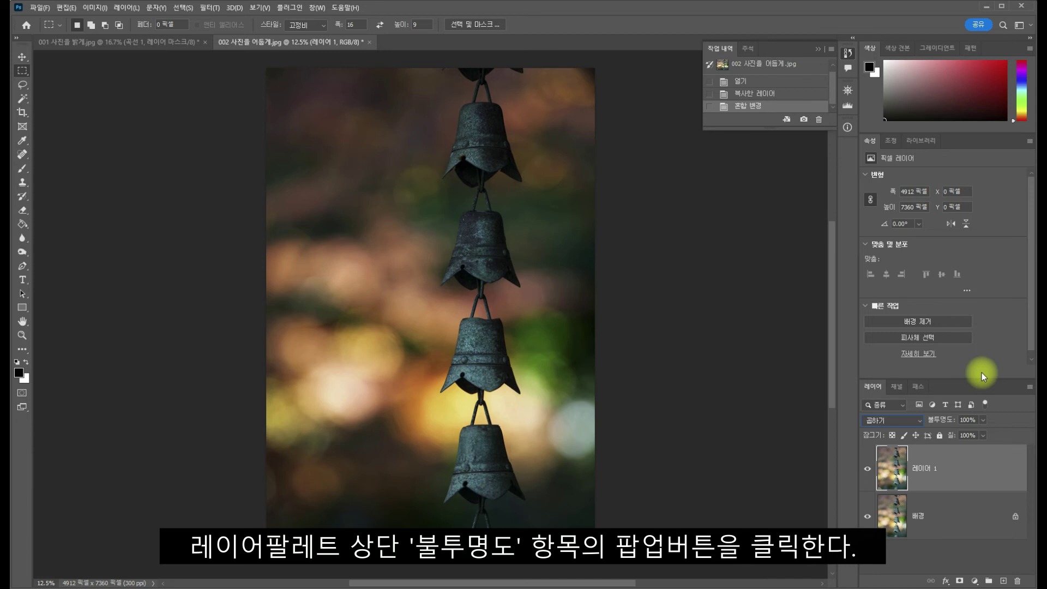
pyautogui.click(984, 422)
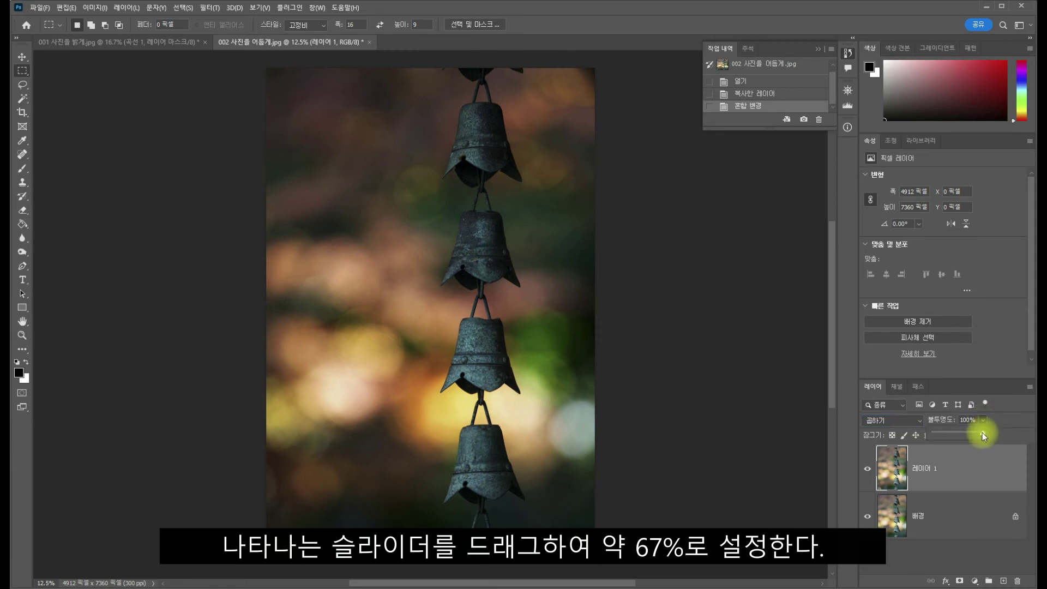
pyautogui.moveTo(971, 433); pyautogui.dragTo(968, 433)
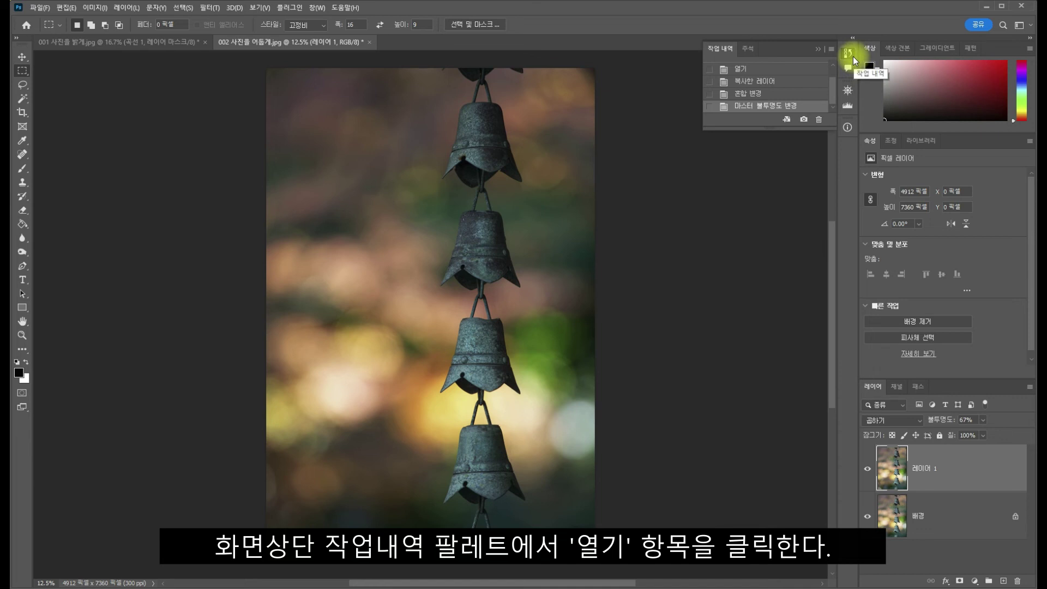
pyautogui.click(805, 70)
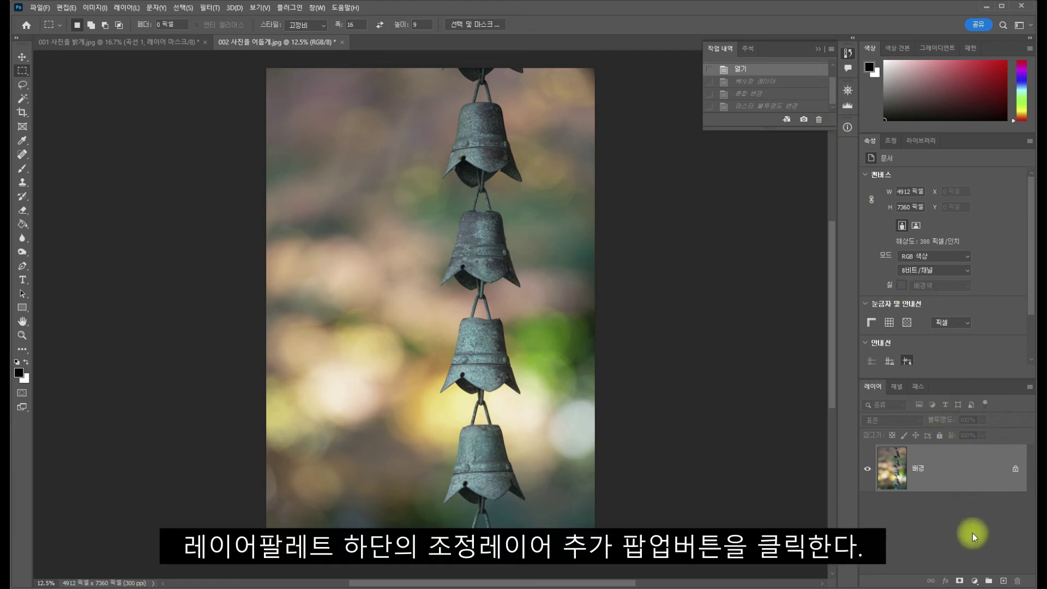
# Add a Levels (레벨) adjustment layer and darken the photo with midtones at 0.57 and shadows at 5.
pyautogui.click(976, 582)
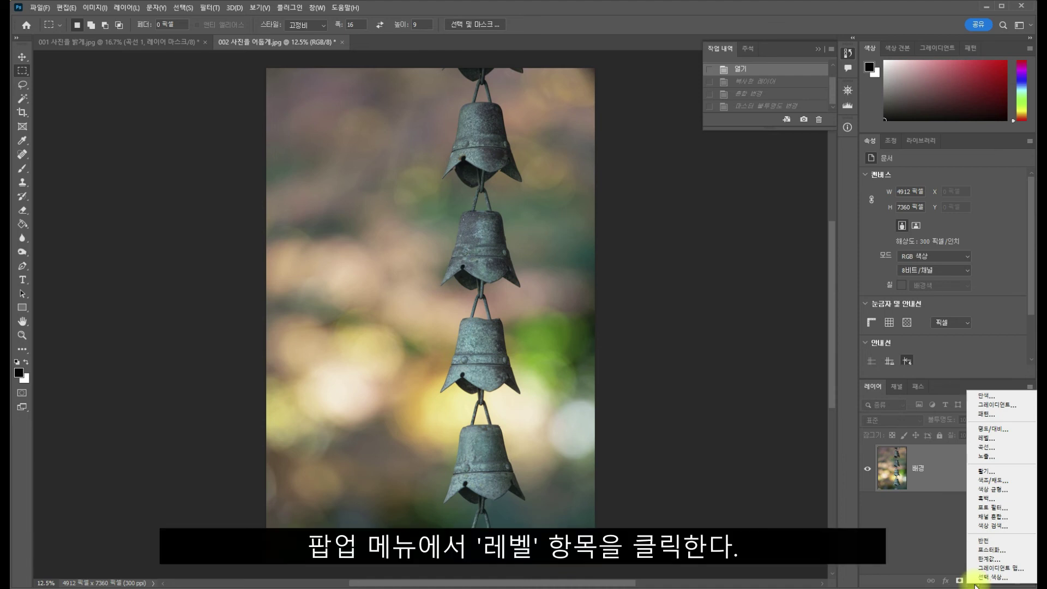
pyautogui.click(1020, 440)
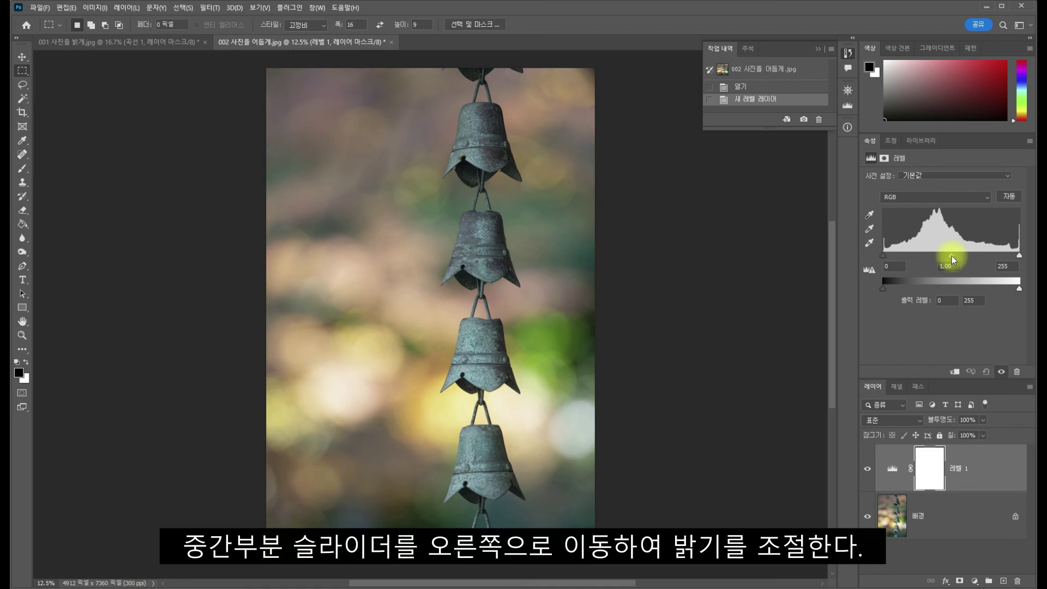
pyautogui.moveTo(952, 256); pyautogui.dragTo(974, 257)
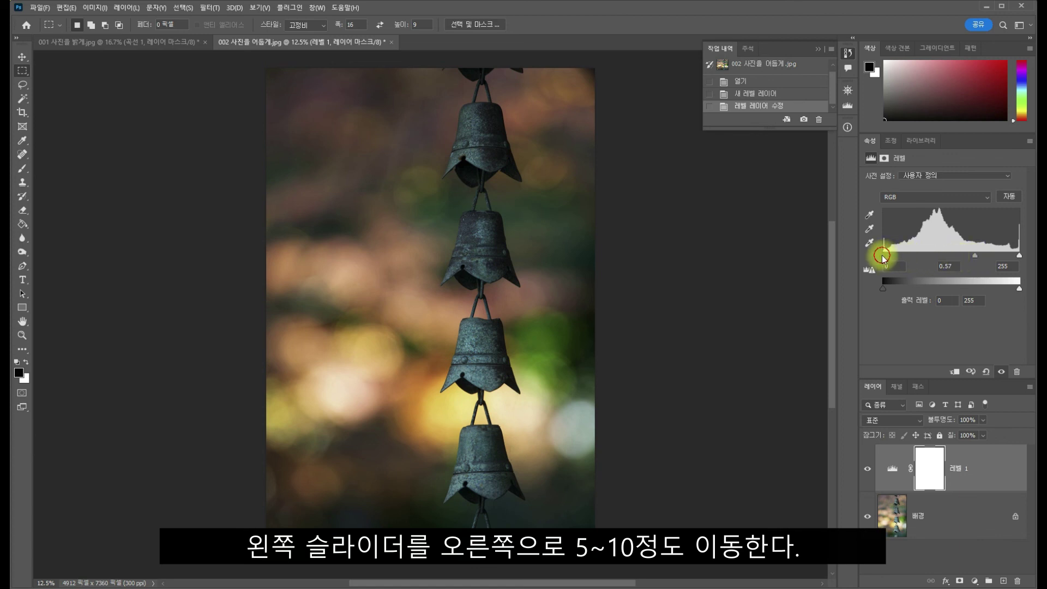
pyautogui.moveTo(884, 257); pyautogui.dragTo(888, 259)
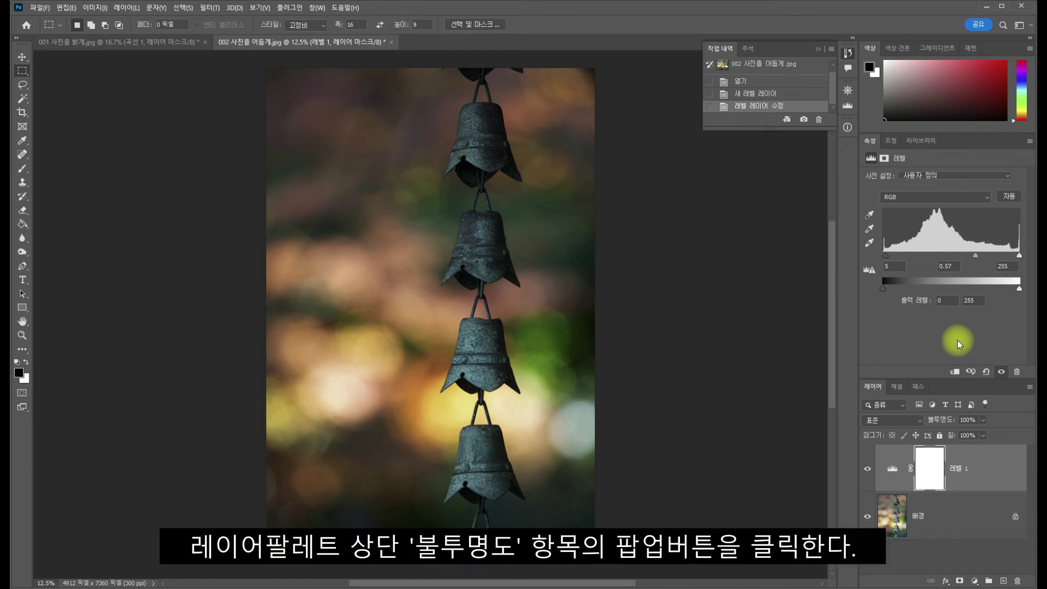
# Soften the Levels layer to 67% opacity and revert the photo to its opened (열기) history state.
pyautogui.click(985, 420)
pyautogui.moveTo(983, 434); pyautogui.dragTo(967, 434)
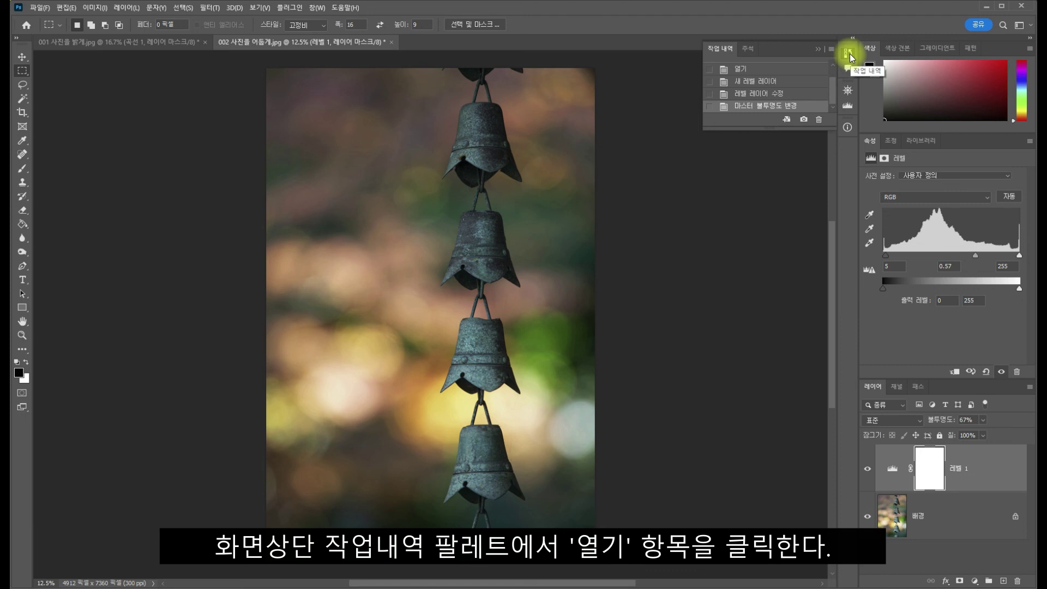
pyautogui.click(791, 73)
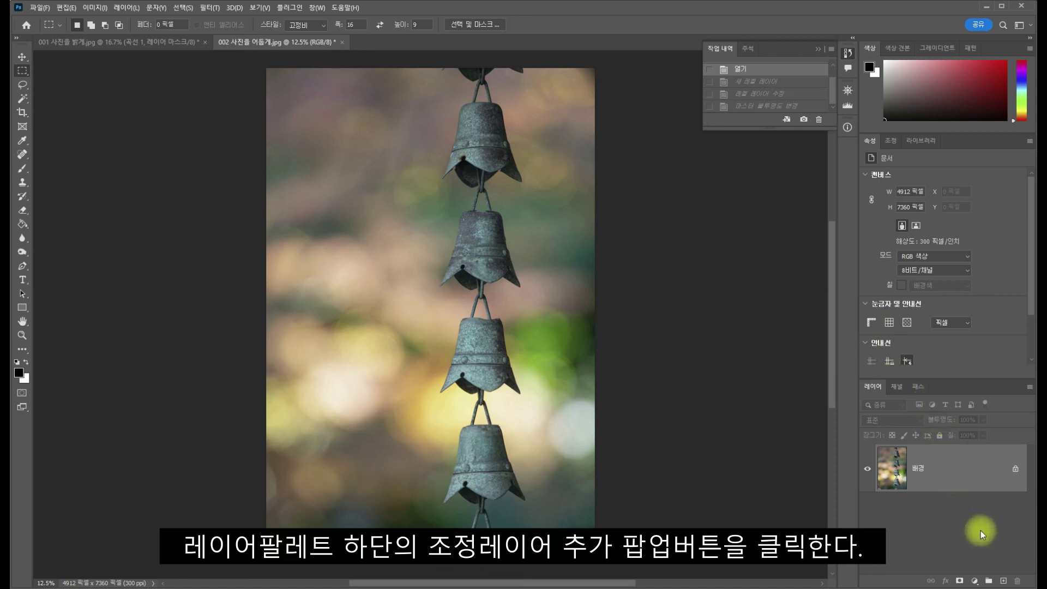
# Add a Curves (곡선) adjustment layer and shape it with points at input 93, output 43 and input 160, output 134.
pyautogui.click(976, 580)
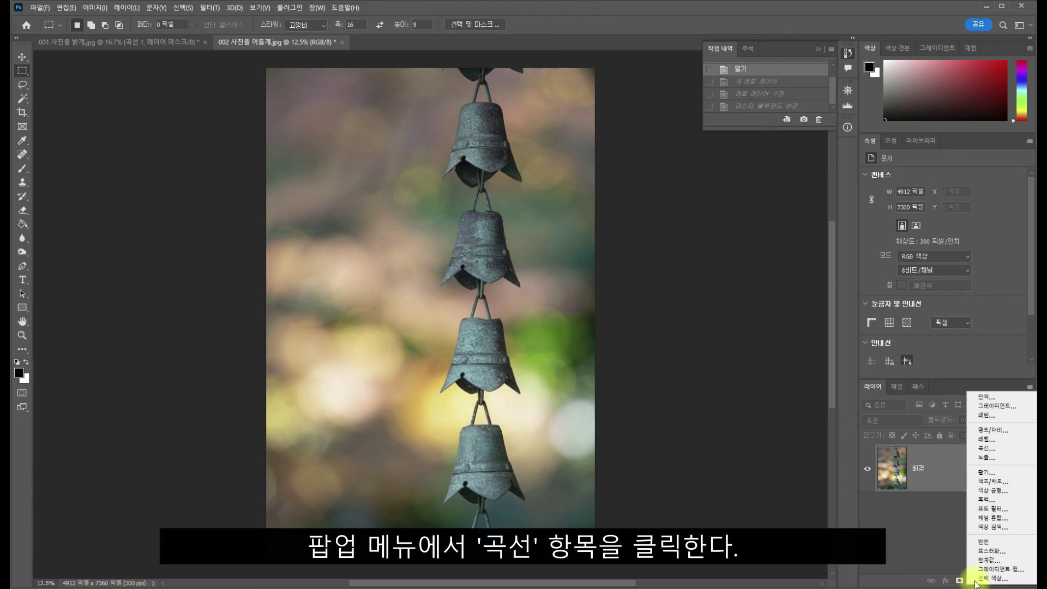
pyautogui.click(1021, 449)
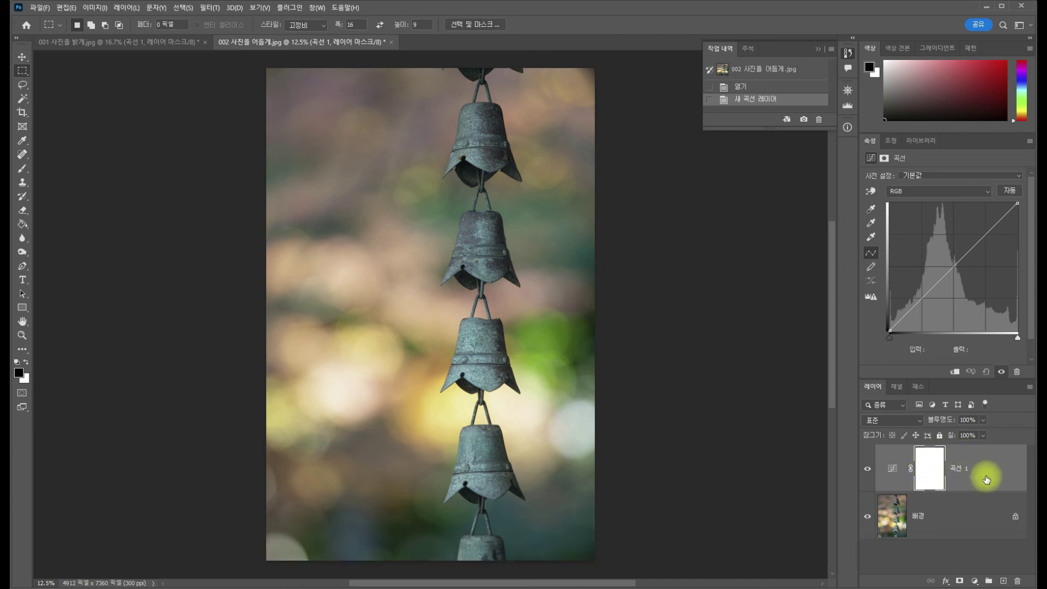
pyautogui.click(936, 285)
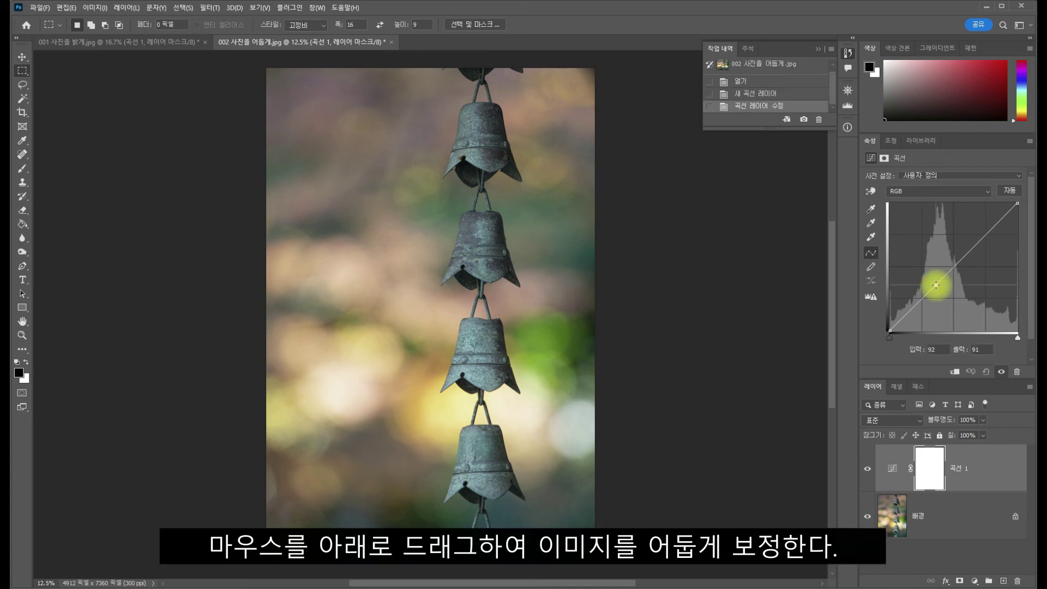
pyautogui.moveTo(936, 285); pyautogui.dragTo(936, 309)
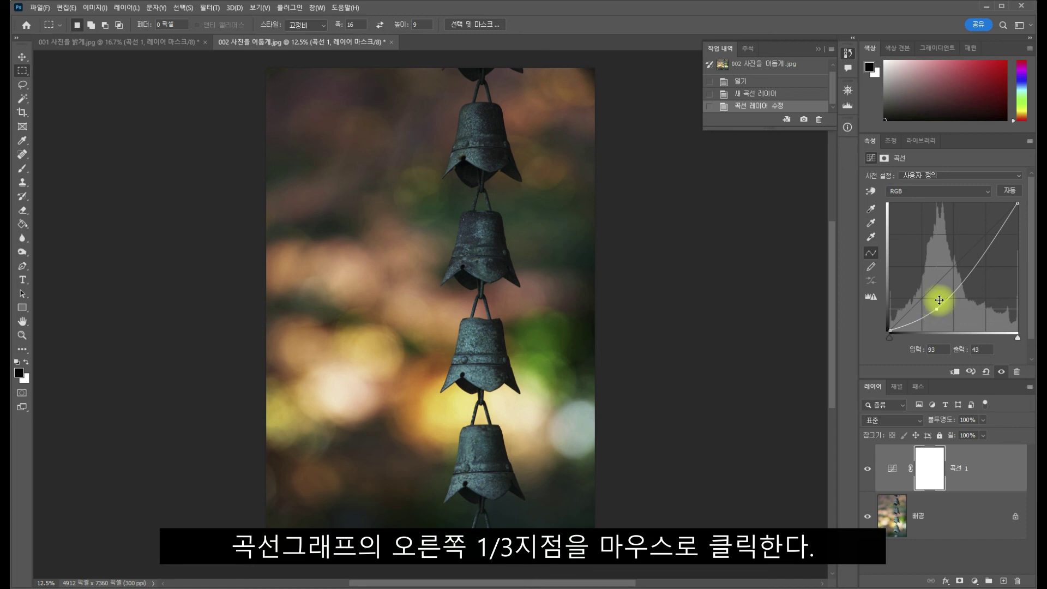
pyautogui.click(973, 269)
pyautogui.moveTo(973, 270); pyautogui.dragTo(970, 263)
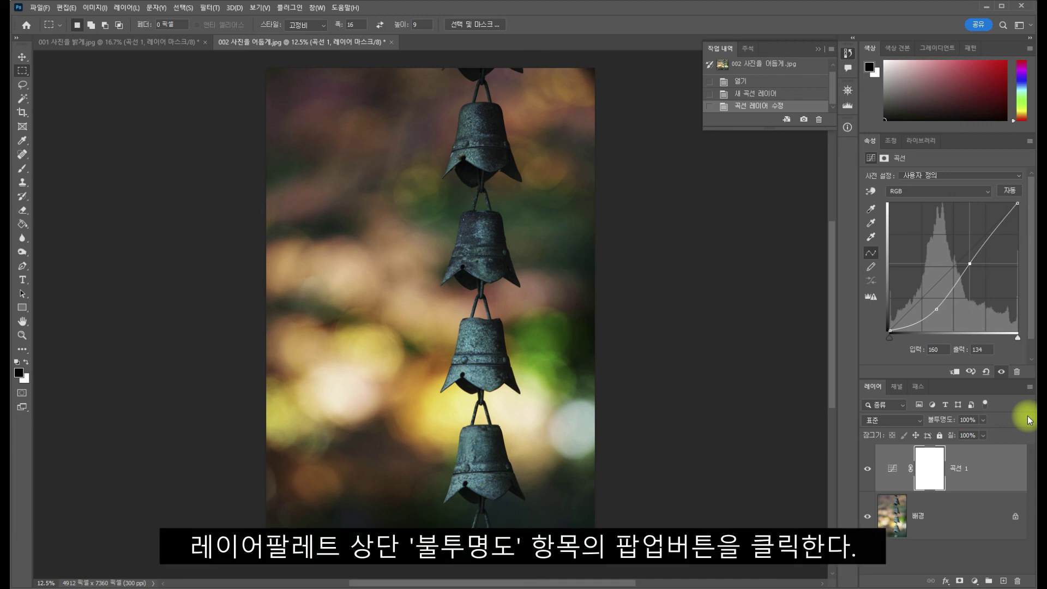
# Set the Curves layer's opacity to 67%.
pyautogui.click(984, 421)
pyautogui.moveTo(984, 434); pyautogui.dragTo(970, 434)
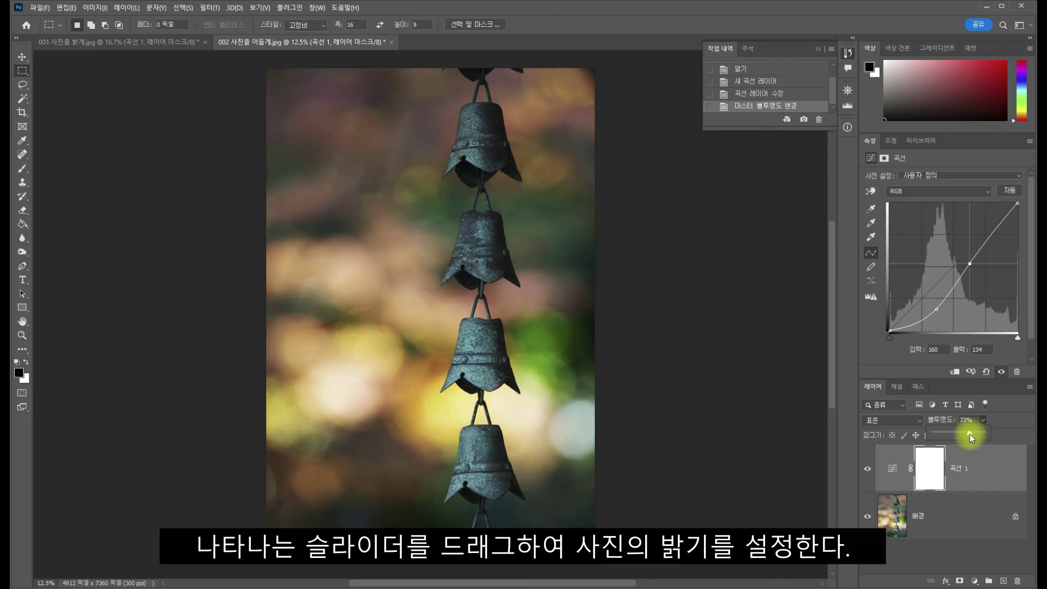
pyautogui.moveTo(967, 434); pyautogui.dragTo(971, 433)
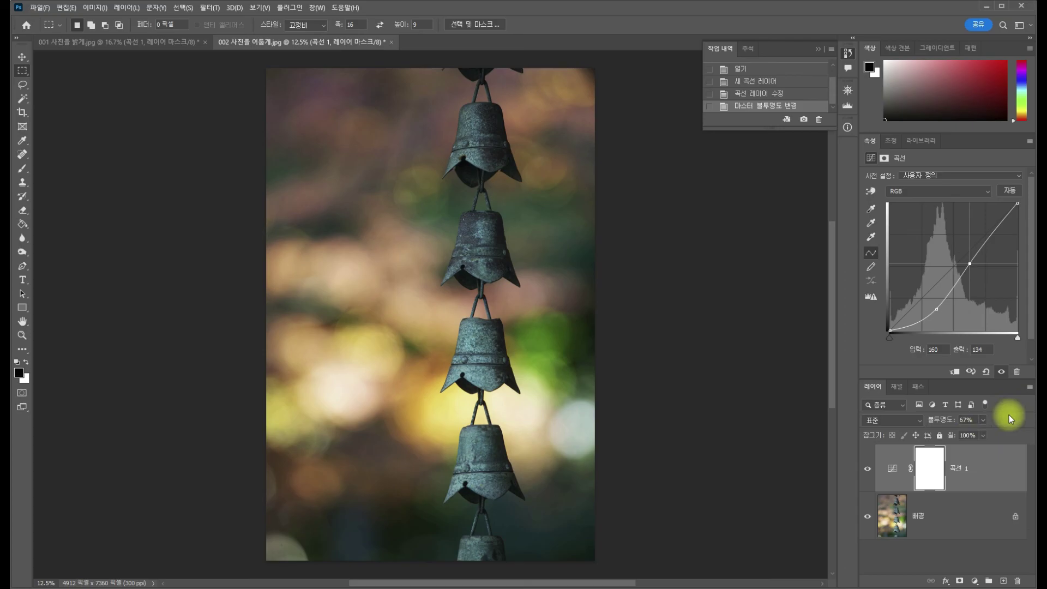